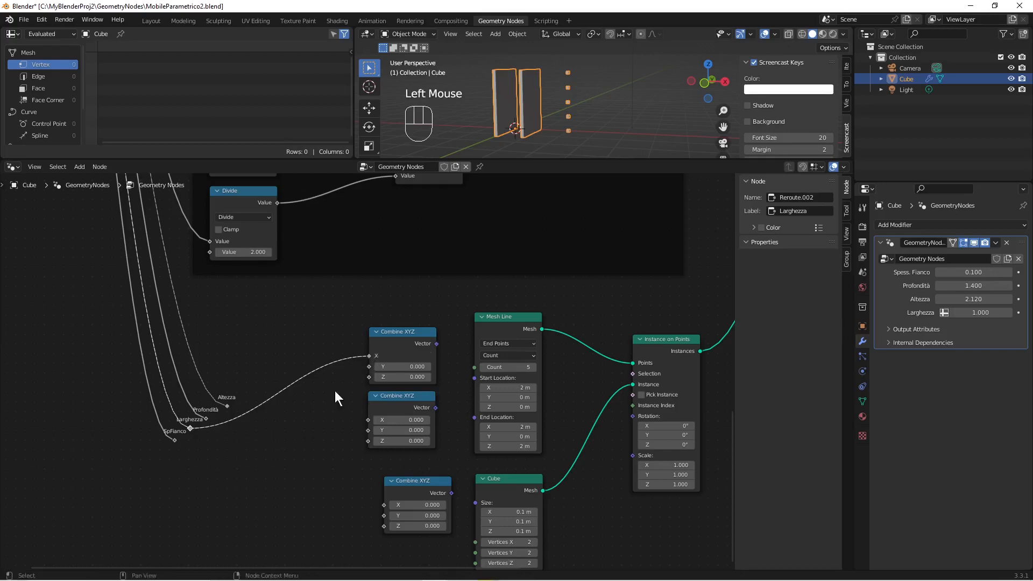
- Connect Larghezza to the second Combine XYZ's X, and link the two upper Combine XYZ vectors to the Mesh Line's Start and End Location
left_click_drag(189, 428, 366, 422)
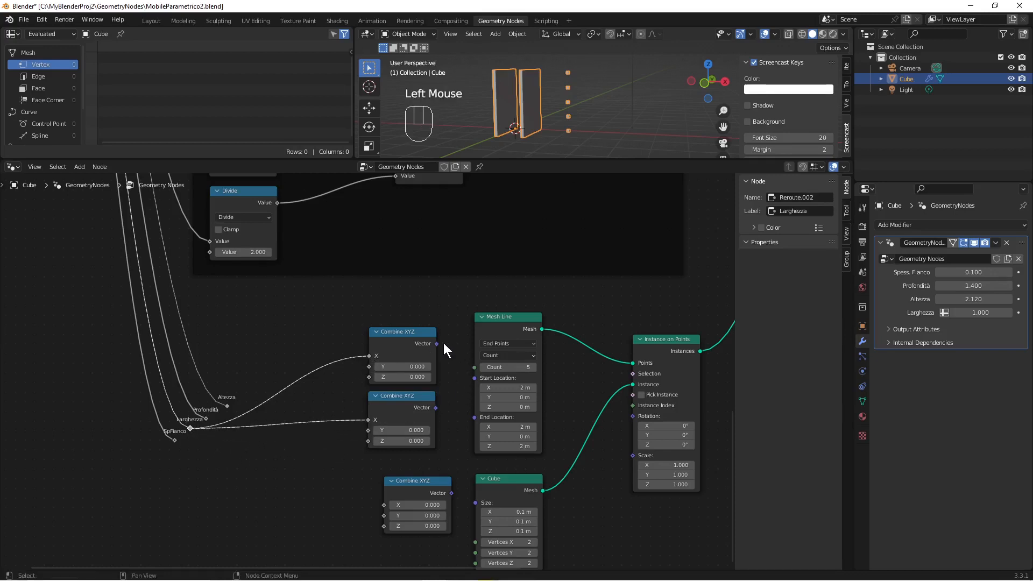
left_click_drag(437, 343, 470, 377)
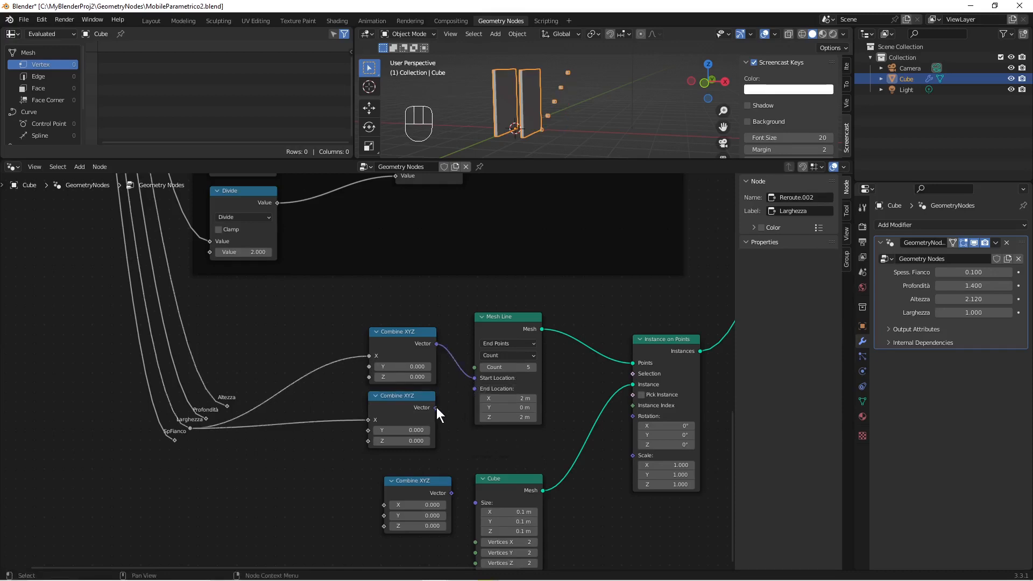
left_click_drag(436, 408, 472, 390)
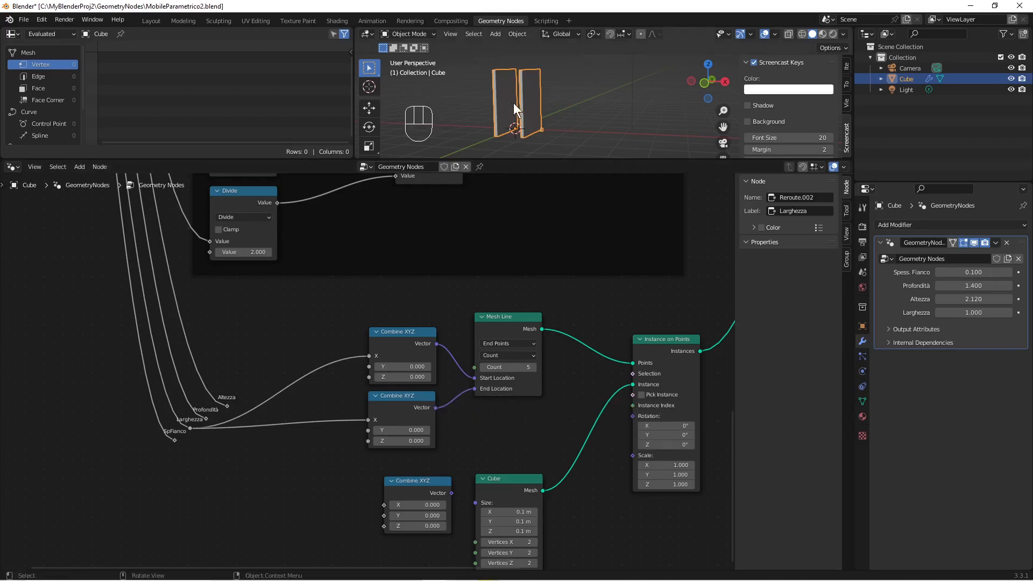
scroll(513, 105, "up", 2)
mouse_move(482, 151)
middle_mouse_down()
mouse_move(517, 143)
mouse_move(495, 140)
middle_mouse_up()
scroll(525, 137, "up", 2)
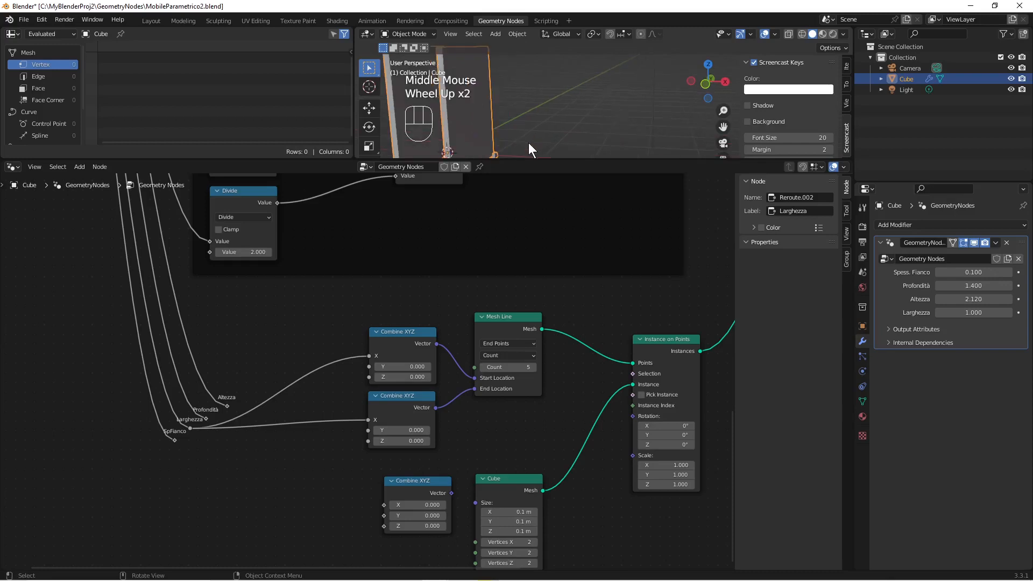
scroll(528, 143, "down", 1)
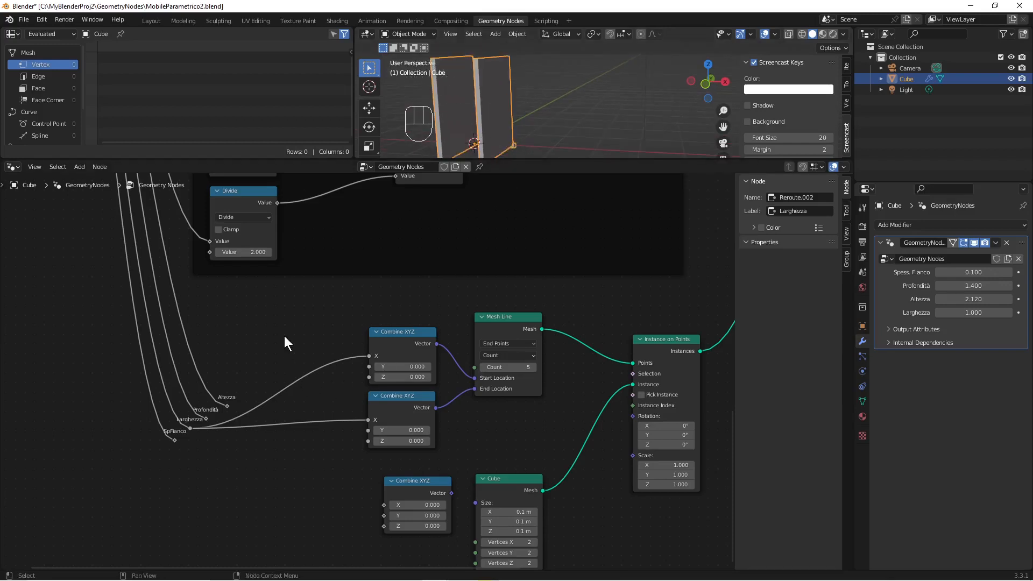
- Duplicate the Divide node from the frame above and place the copy below the labelled reroutes
left_click(244, 197)
right_click(244, 197)
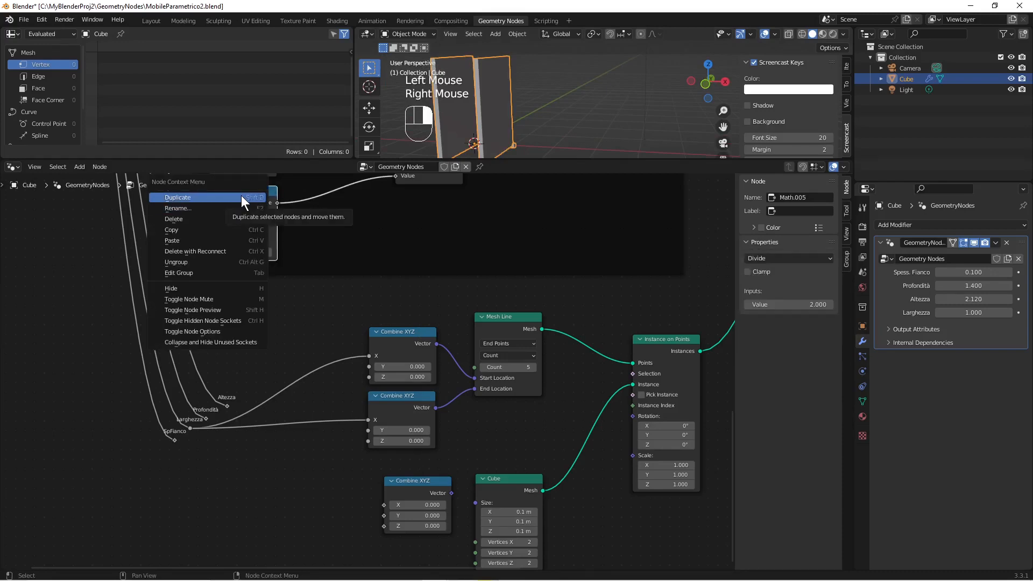
left_click(241, 197)
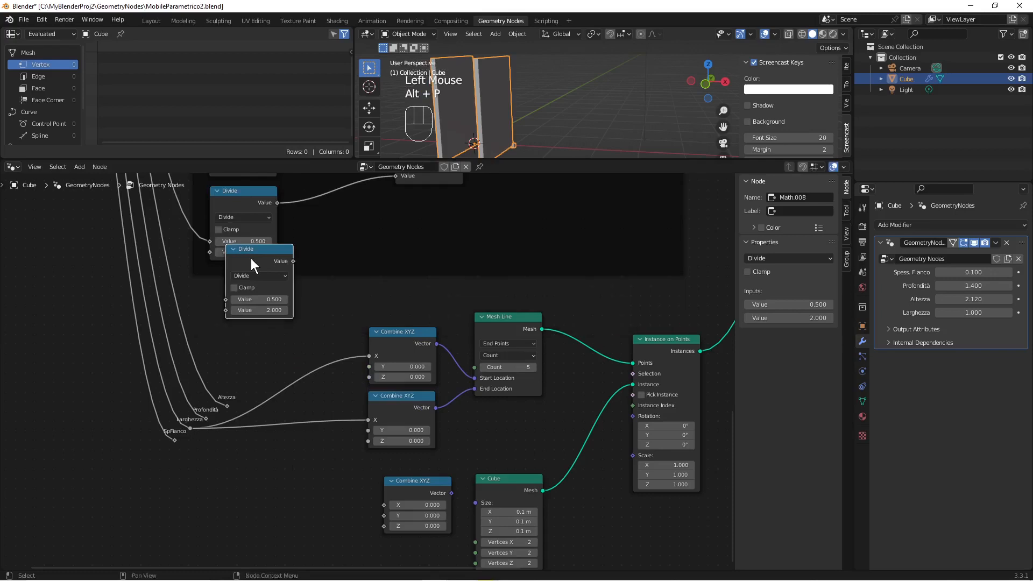
left_click_drag(251, 263, 266, 304)
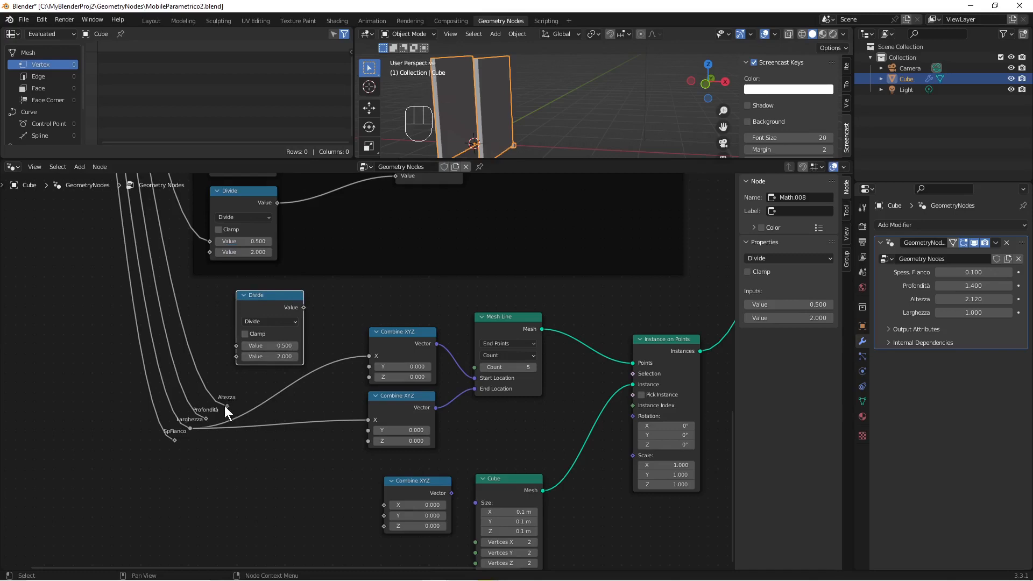
left_click_drag(258, 296, 245, 465)
- Connect the Larghezza reroute to the first value of the duplicated Divide node, keeping 2 as the divisor
left_click(191, 428)
left_click_drag(192, 428, 228, 515)
left_click(266, 525)
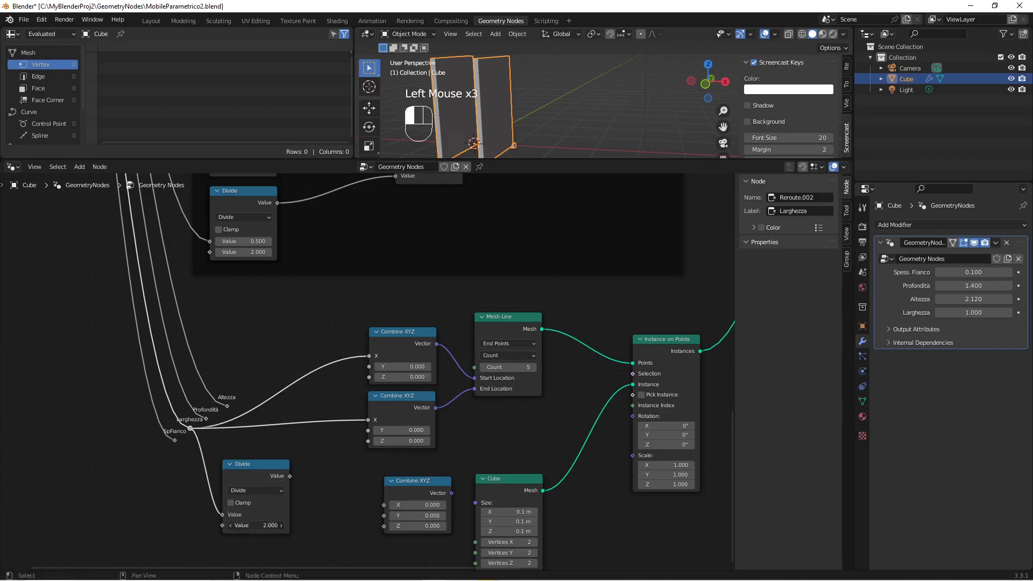
key("Return")
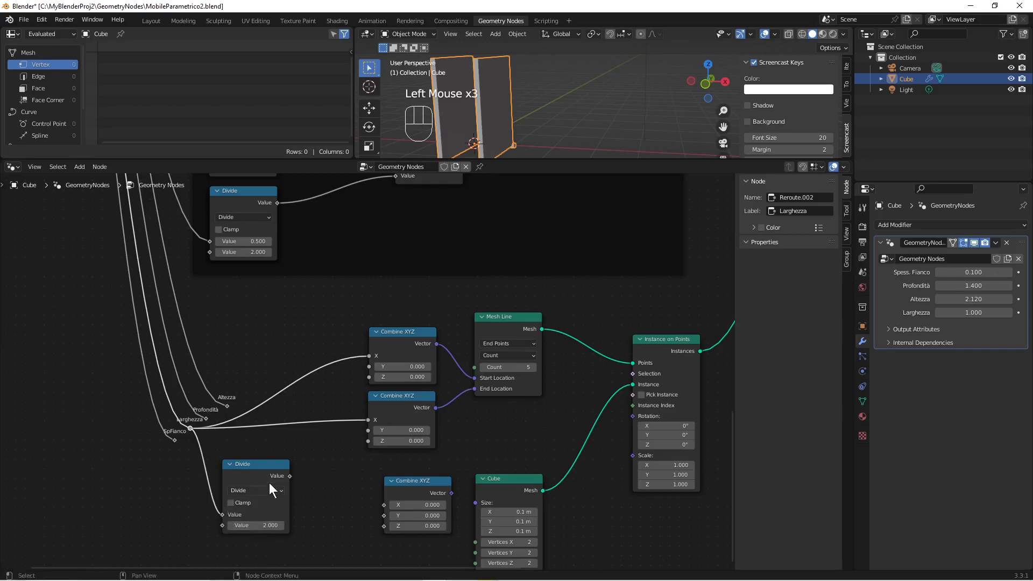
- Connect the Divide result to X of both Mesh Line Combine XYZ nodes, then collapse the Divide node beside them
left_click_drag(289, 475, 374, 356)
left_click_drag(287, 475, 308, 476)
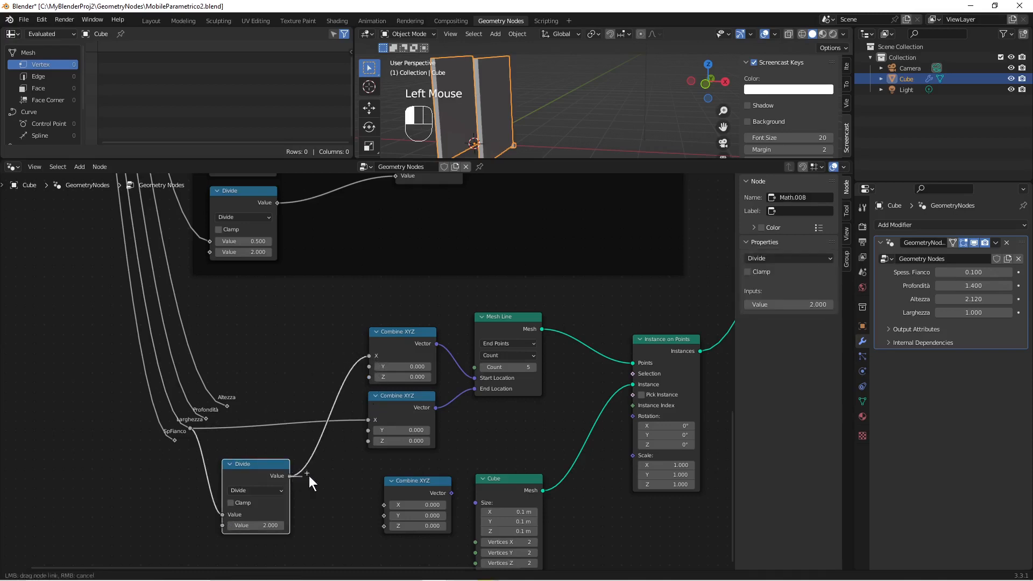
left_click_drag(342, 433, 368, 420)
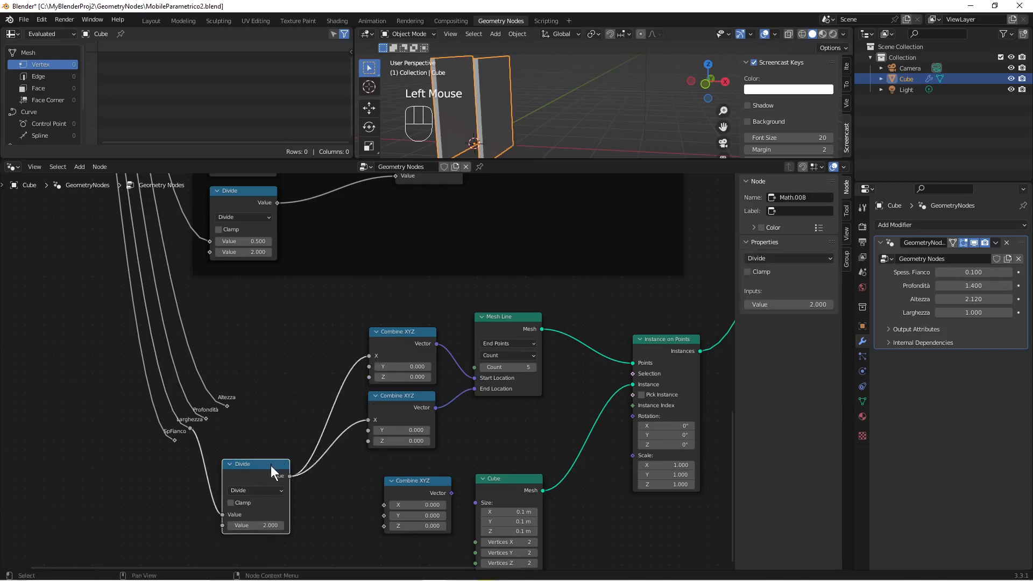
left_click_drag(270, 466, 307, 369)
left_click(266, 369)
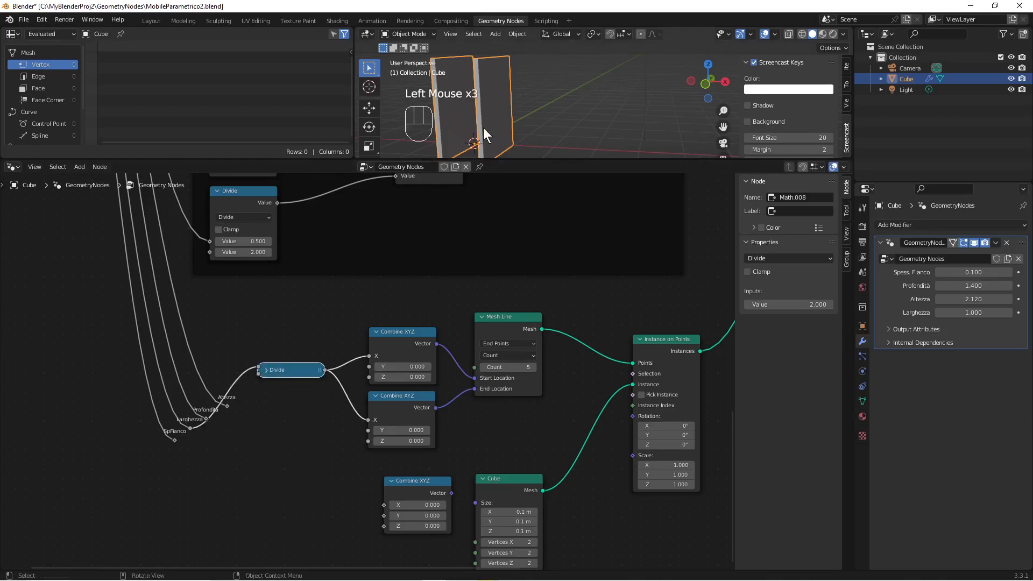
scroll(483, 128, "down", 2)
middle_click_drag(504, 135, 543, 143)
scroll(463, 290, "up", 1)
scroll(439, 326, "up", 1)
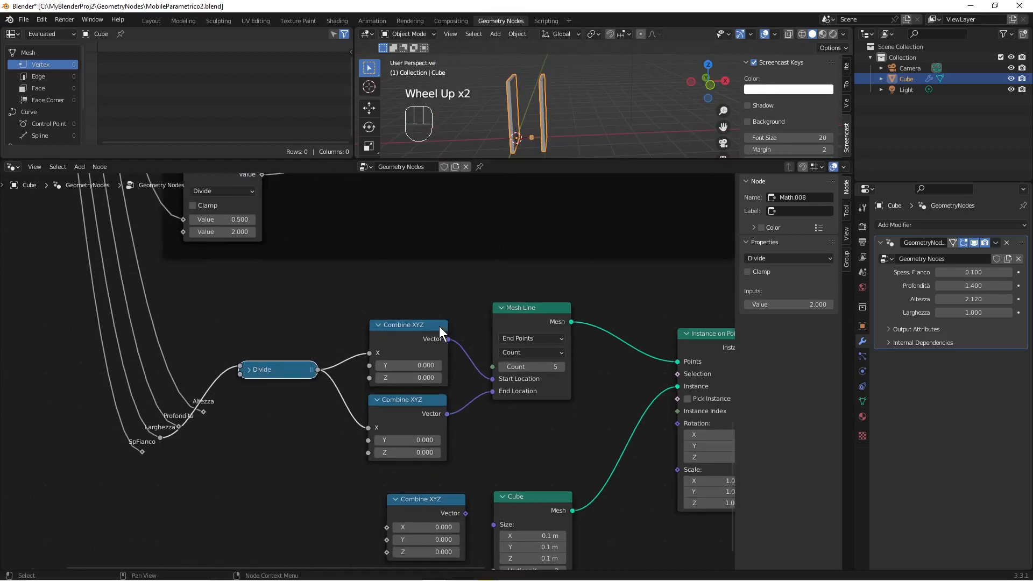
- Try Z values of 1 and 2 on the Combine XYZ that drives the Mesh Line's End Location
left_click(407, 453)
type("1")
key("Return")
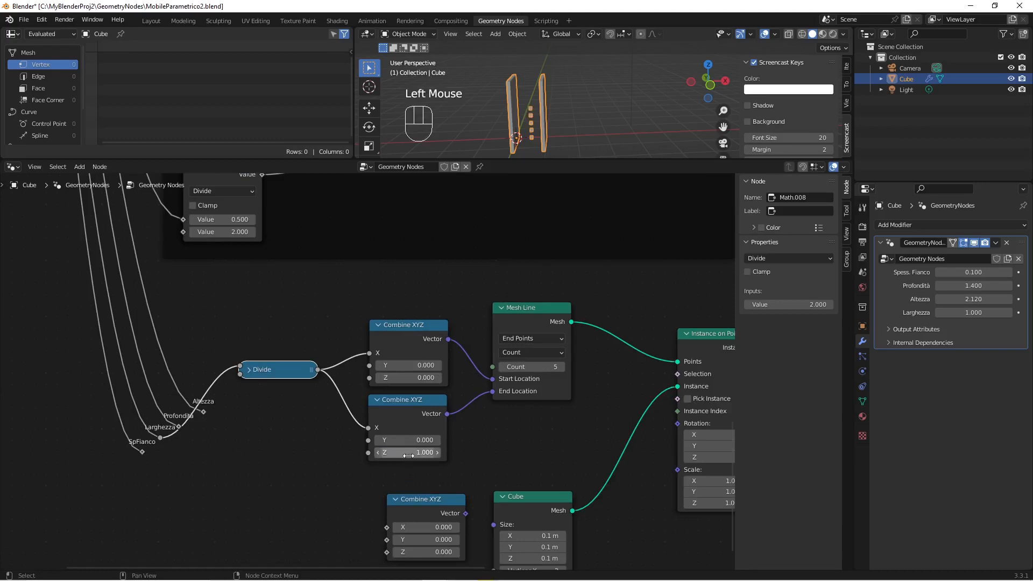
double_click(408, 453)
type("2")
key("Return")
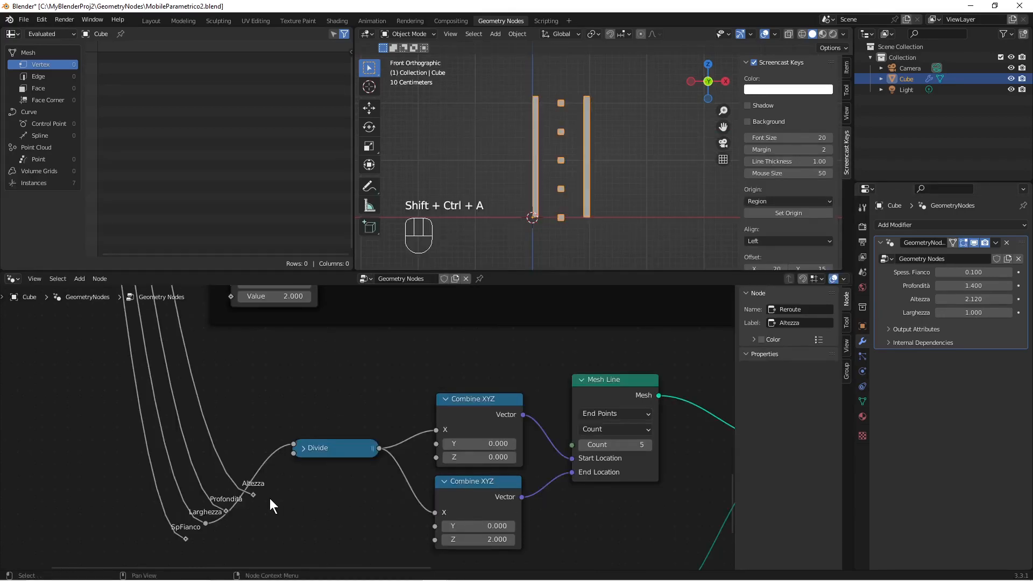
- Connect Altezza to Z of the End Location's Combine XYZ, and Profondità to Y of both Mesh Line Combine XYZ nodes
left_click_drag(256, 496, 434, 543)
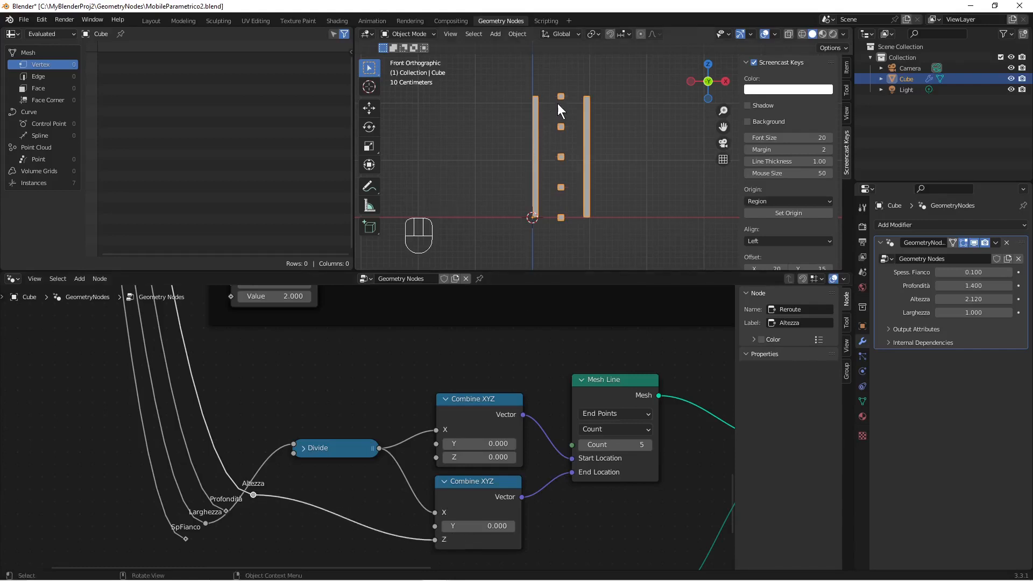
middle_click_drag(548, 121, 562, 153)
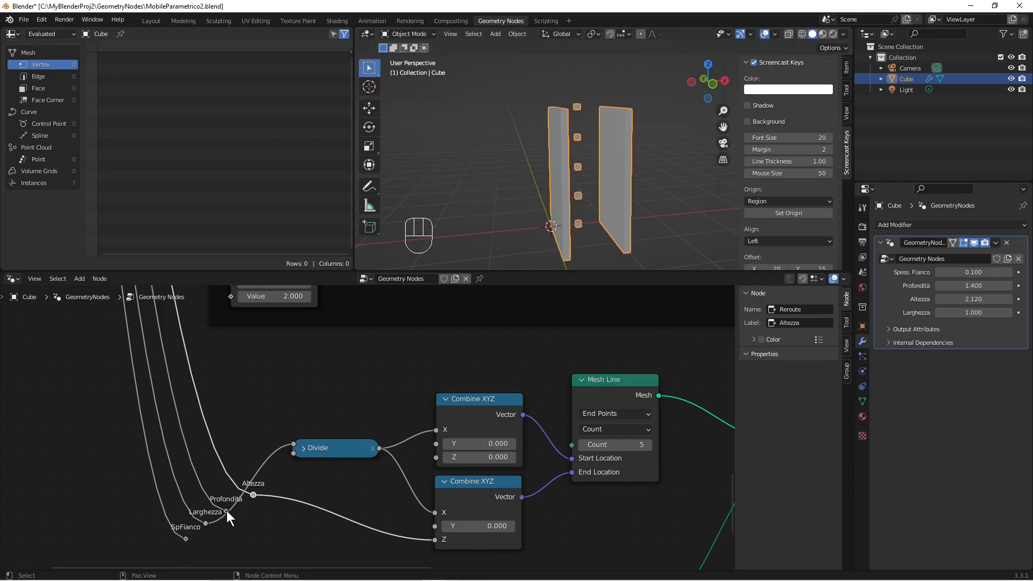
left_click_drag(227, 511, 431, 527)
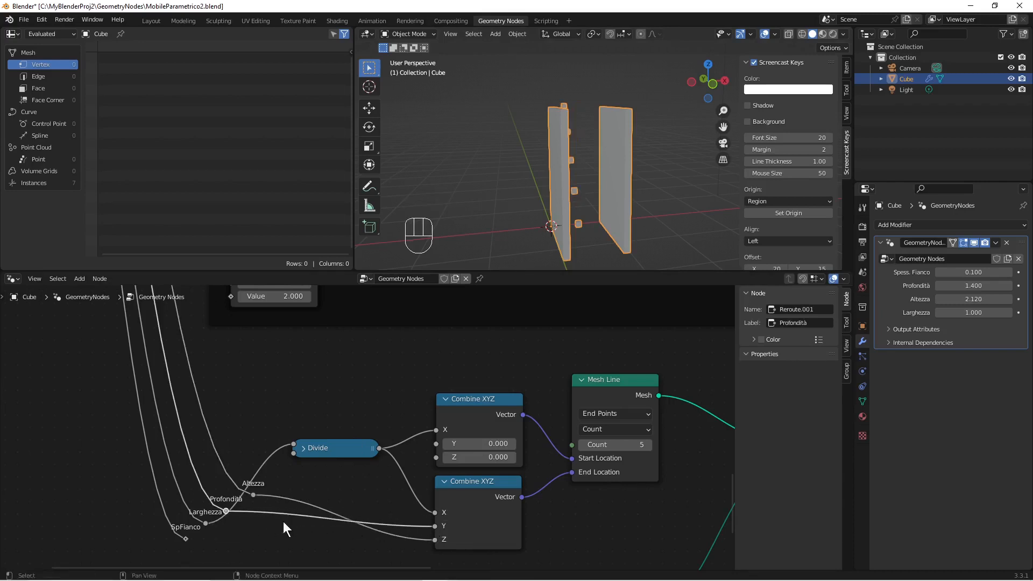
left_click_drag(225, 511, 434, 447)
scroll(528, 168, "down", 2)
middle_click_drag(527, 177, 498, 212)
scroll(319, 498, "down", 1)
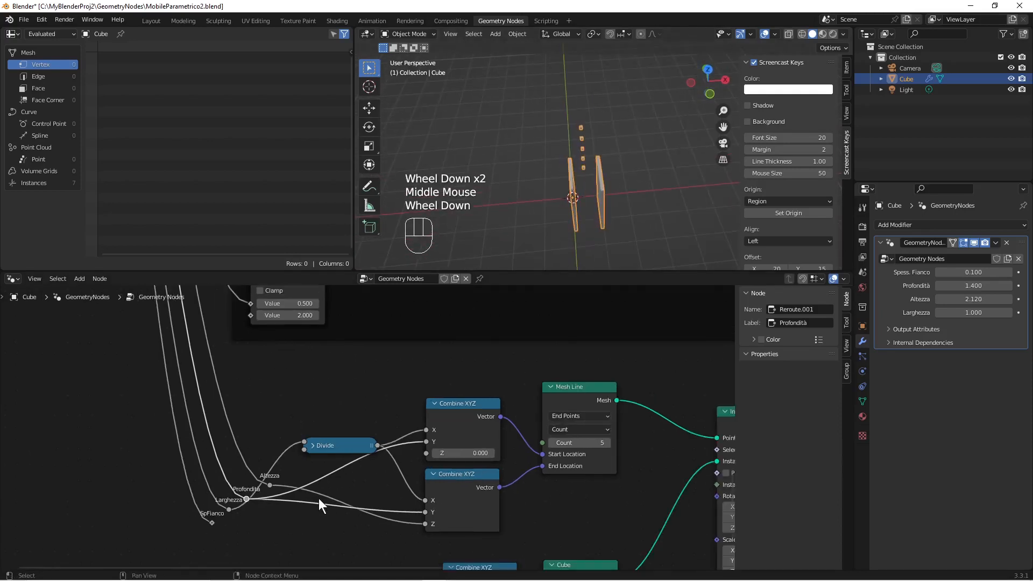
- Duplicate the collapsed Divide node, place the copy below the reroutes, expand it and set its divisor to -2
left_click(338, 447)
right_click(338, 447)
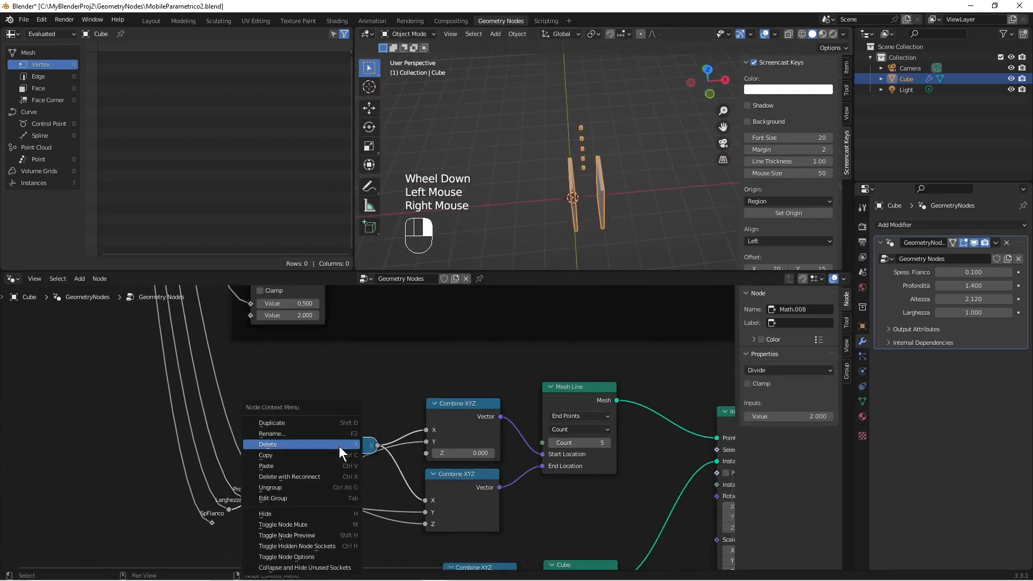
left_click(339, 423)
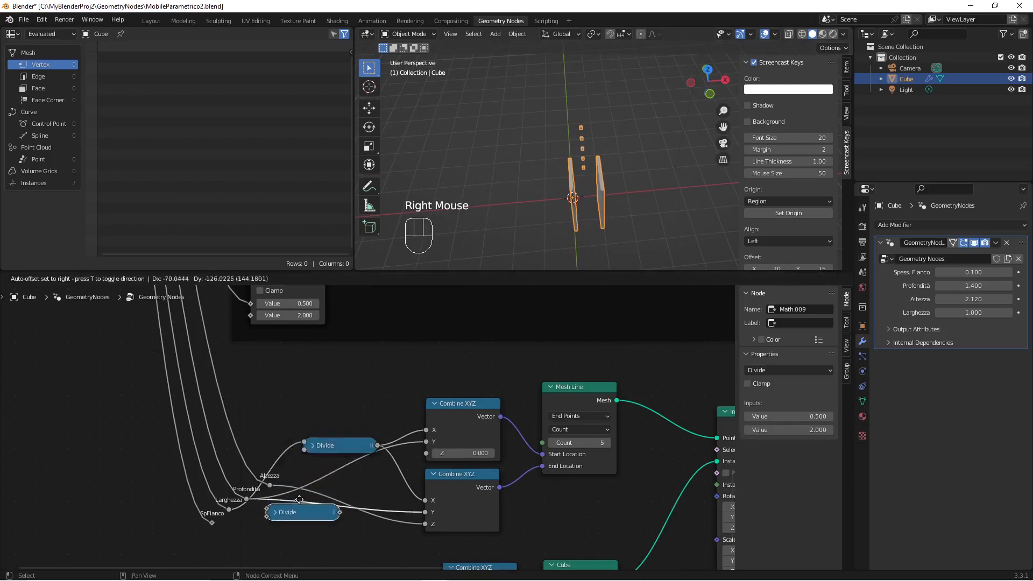
left_click(283, 524)
left_click(273, 525)
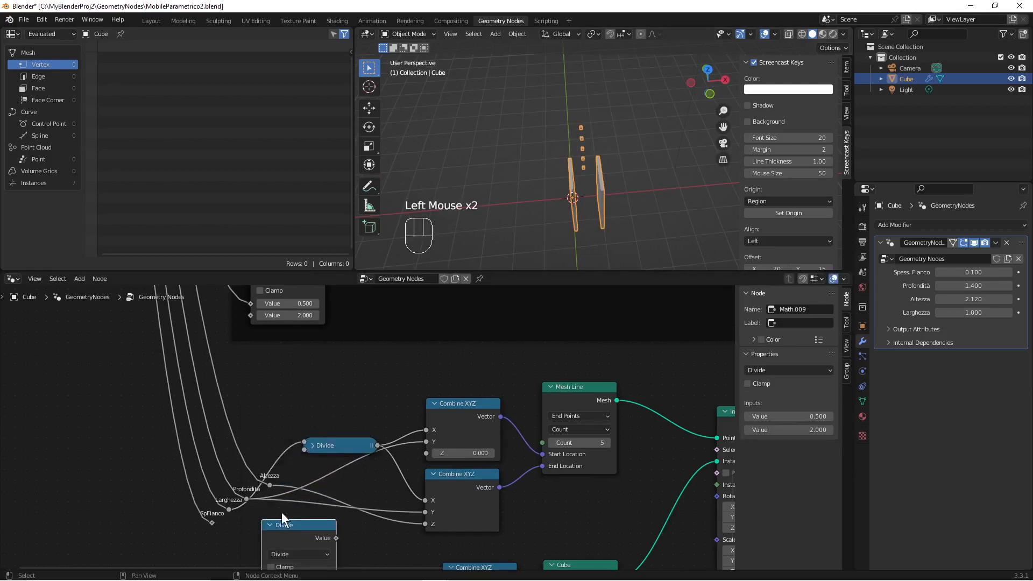
scroll(282, 512, "down", 2)
middle_click_drag(282, 510, 305, 512)
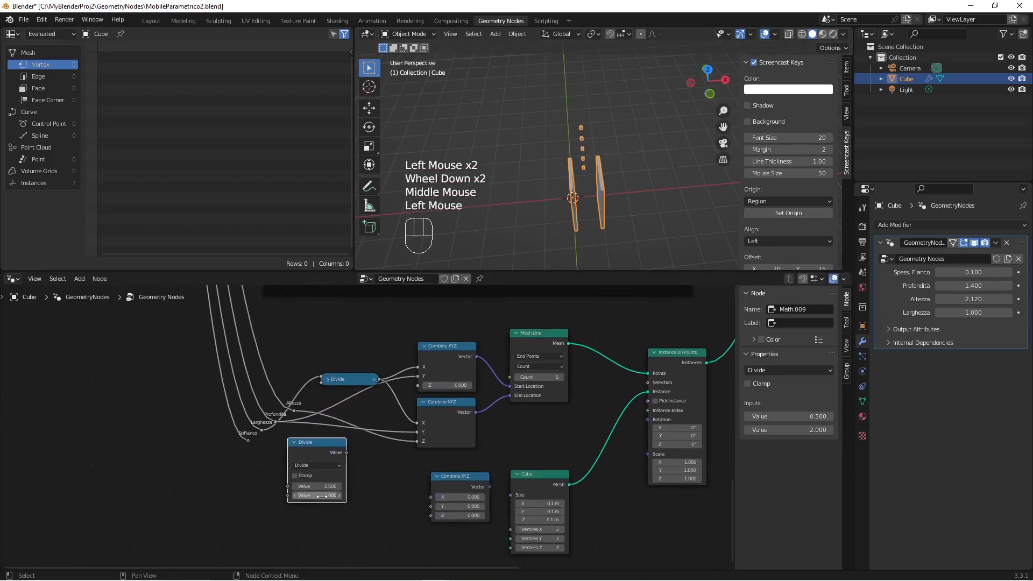
double_click(321, 495)
type("-2")
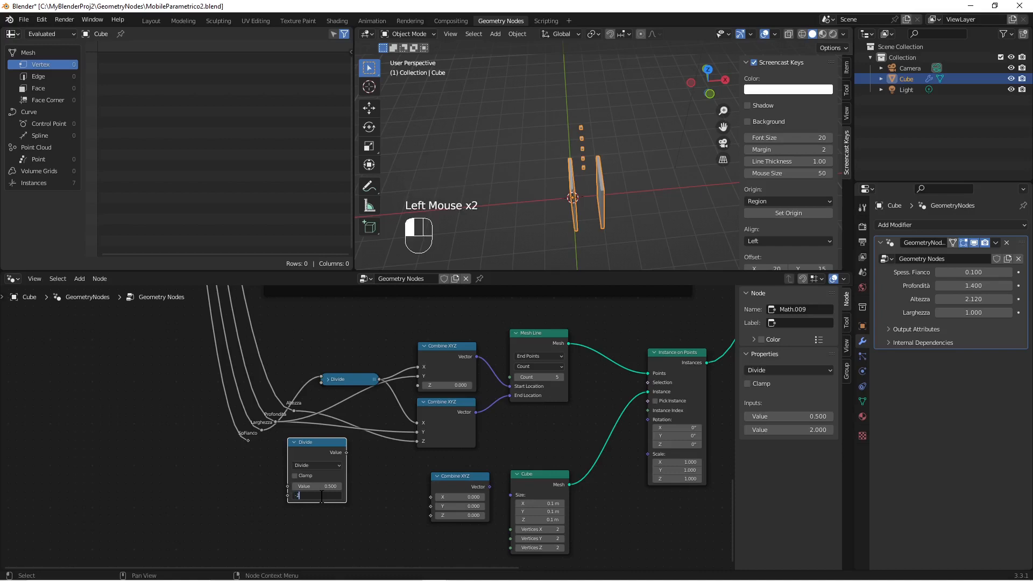
key("Return")
- Collapse the new Divide node, insert it between Profondità and Y of both Mesh Line Combine XYZ nodes, and place it under the first Divide
scroll(322, 496, "up", 2)
scroll(322, 496, "up", 4)
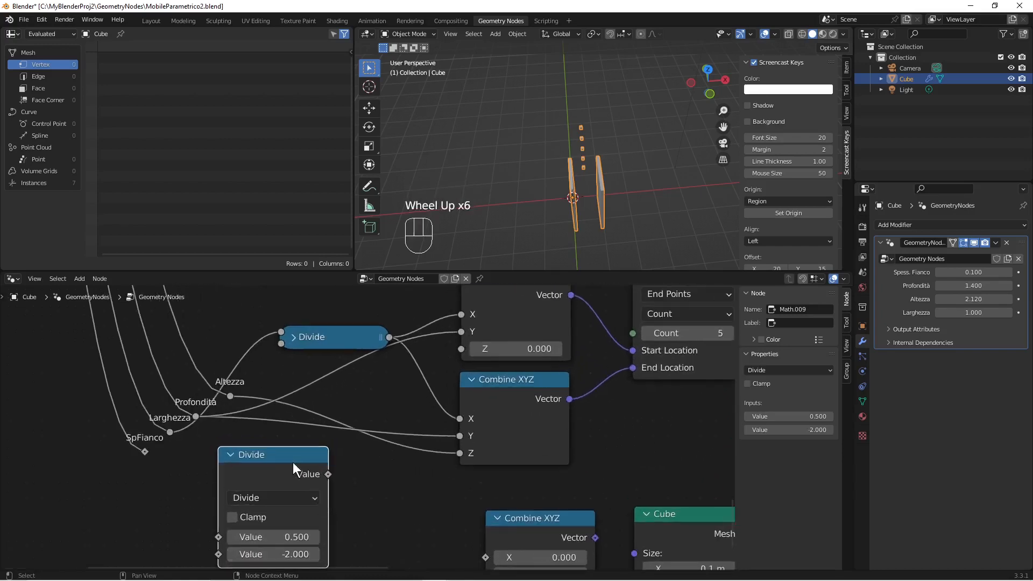
left_click(233, 452)
left_click_drag(248, 459, 251, 432)
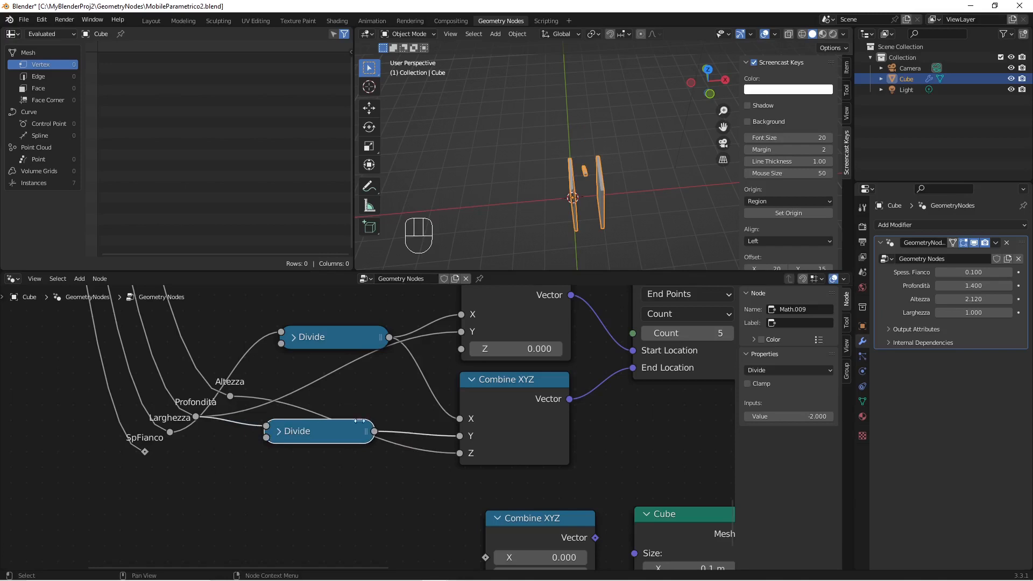
right_click(345, 425)
left_click_drag(375, 431, 460, 331)
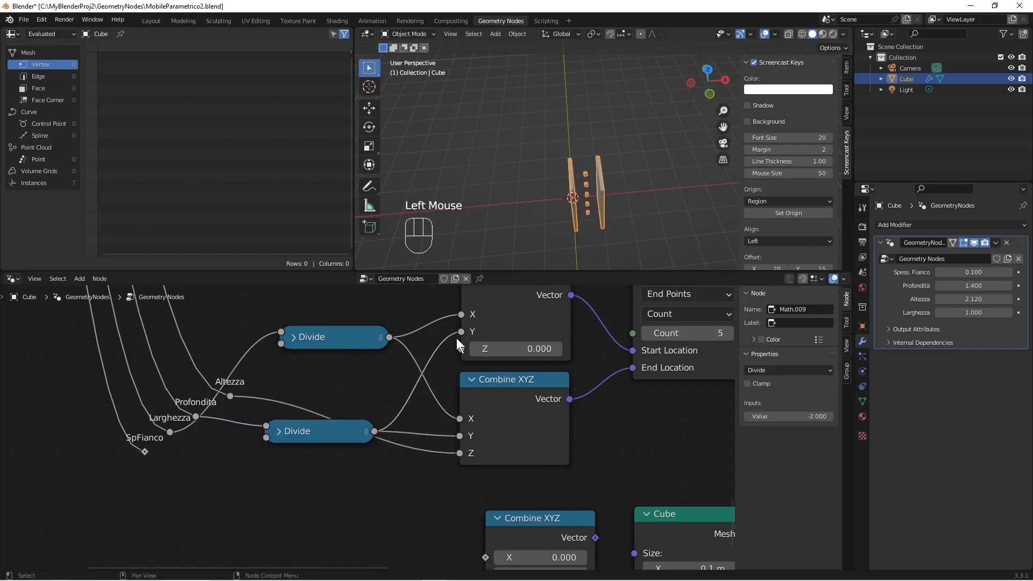
left_click_drag(340, 421, 344, 366)
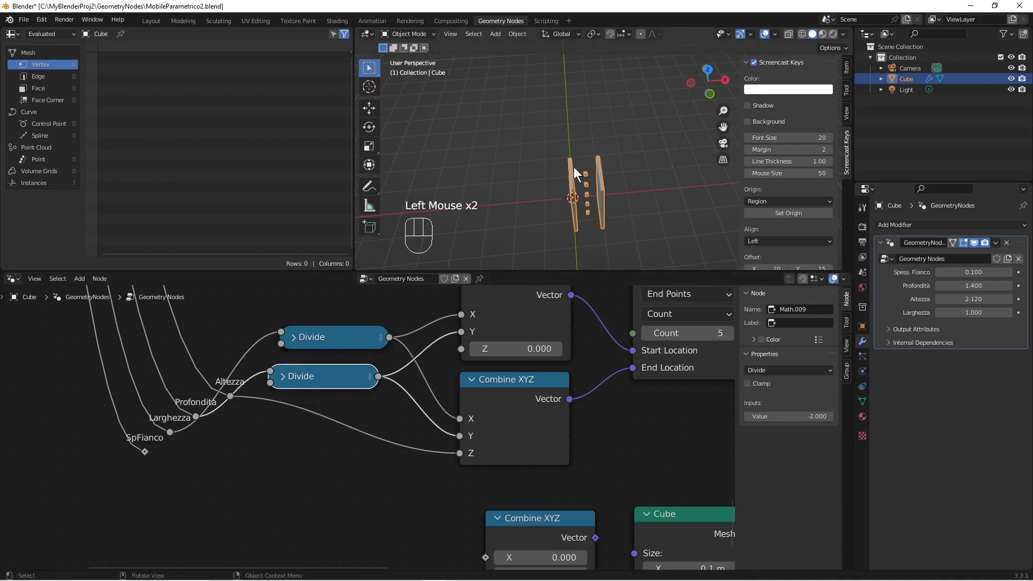
- Inspect from the top view and in perspective how the instanced cubes are placed between the two side panels
middle_click_drag(573, 167, 560, 124)
key("KP_7")
scroll(559, 209, "up", 2)
scroll(560, 124, "down", 1)
scroll(557, 179, "up", 2)
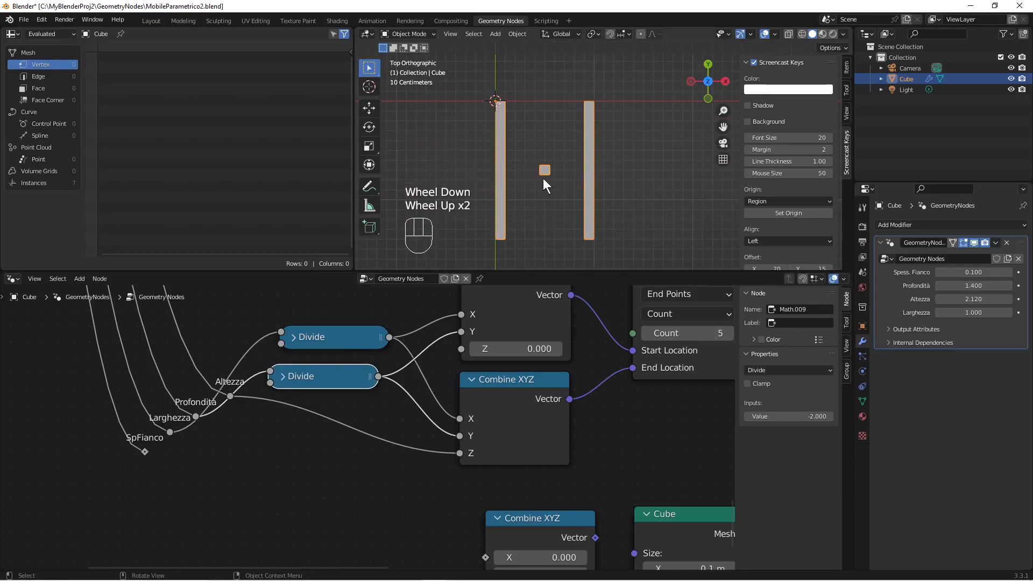
scroll(496, 180, "down", 2)
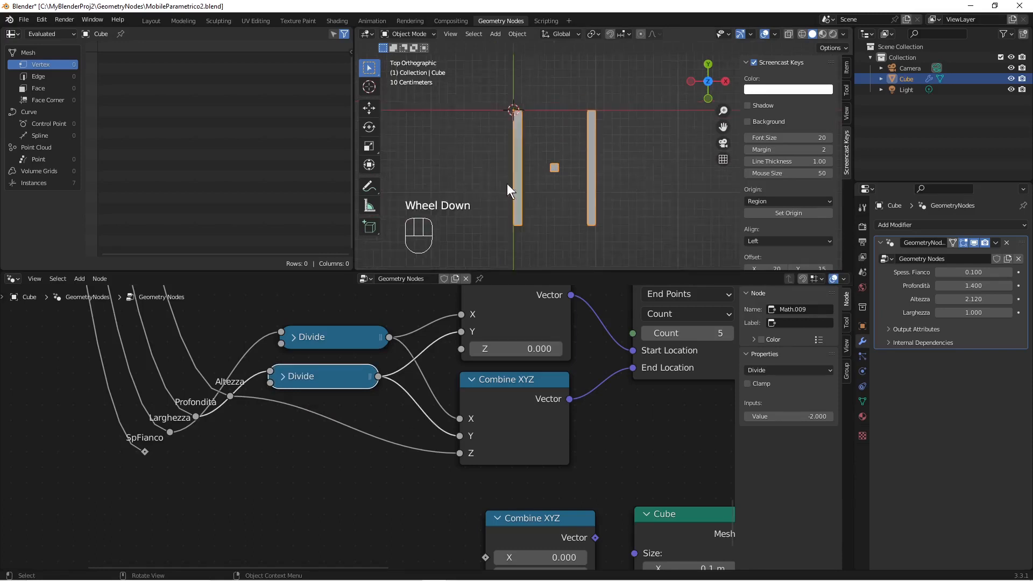
middle_click_drag(506, 183, 503, 91)
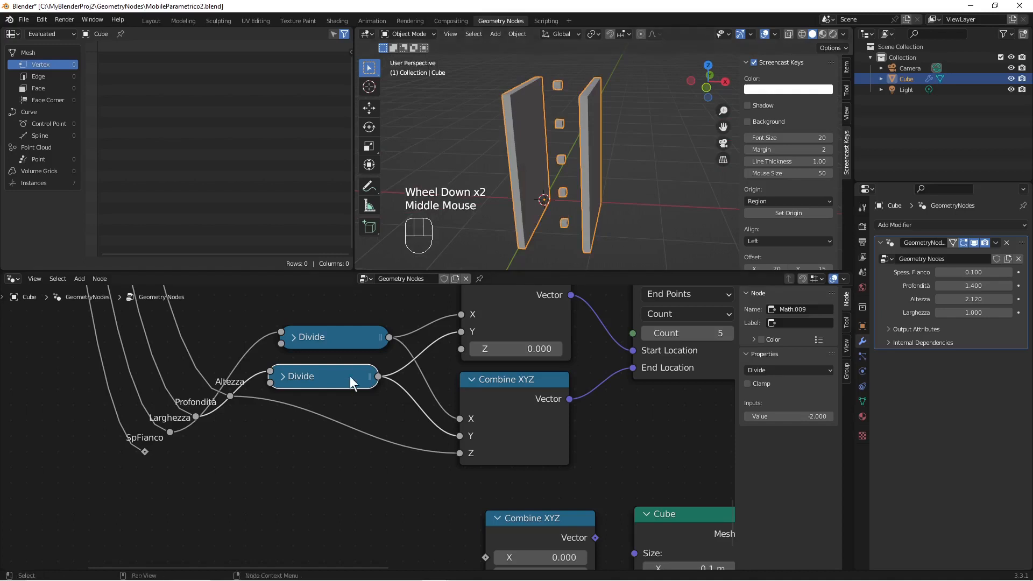
- Set X, Y and Z of the unconnected Combine XYZ to 0.1 and connect its Vector to the Cube node's Size
scroll(350, 387, "down", 4)
middle_click_drag(362, 458, 387, 443)
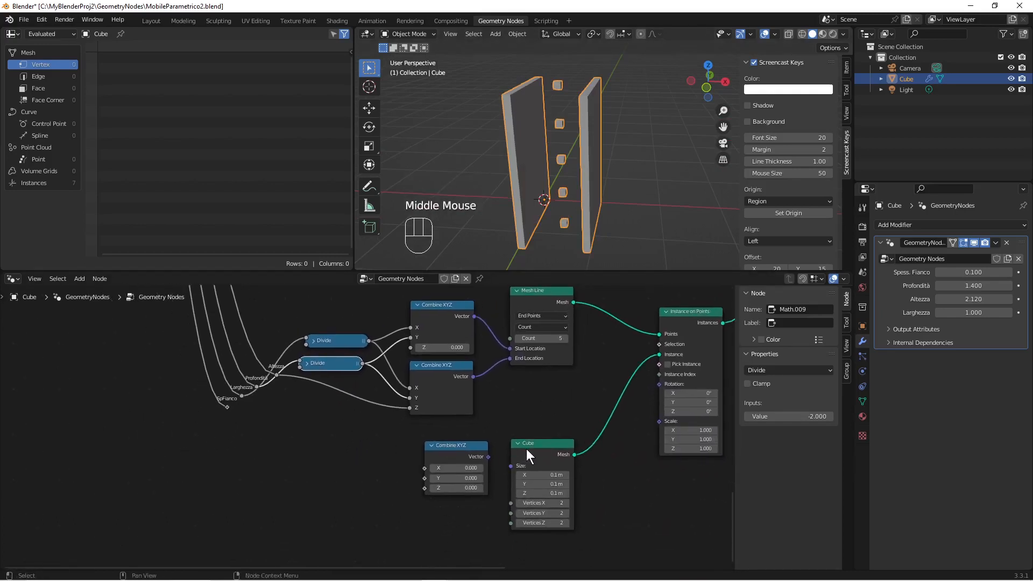
scroll(526, 449, "up", 1)
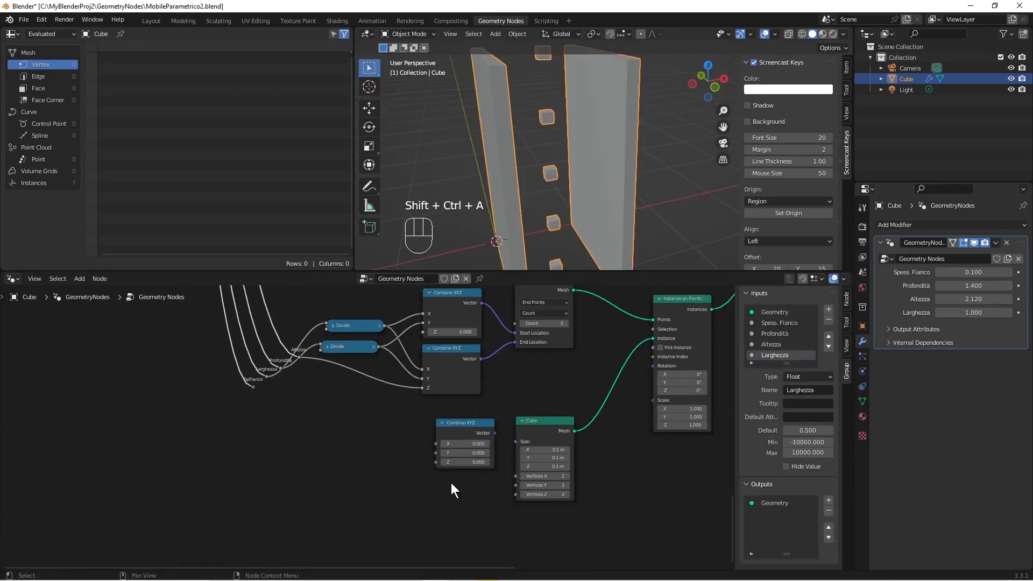
left_click(460, 443, "shift")
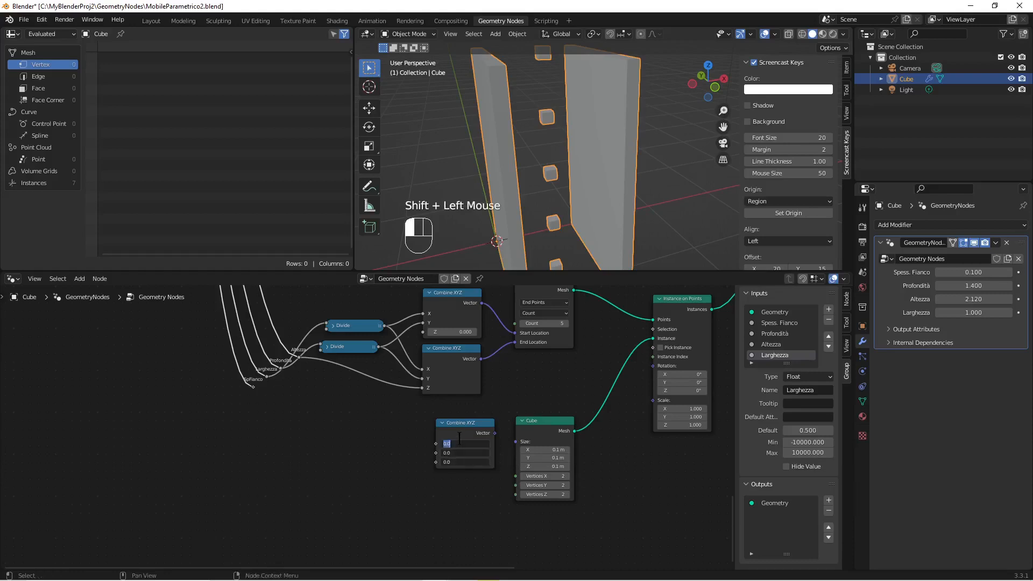
key("BackSpace")
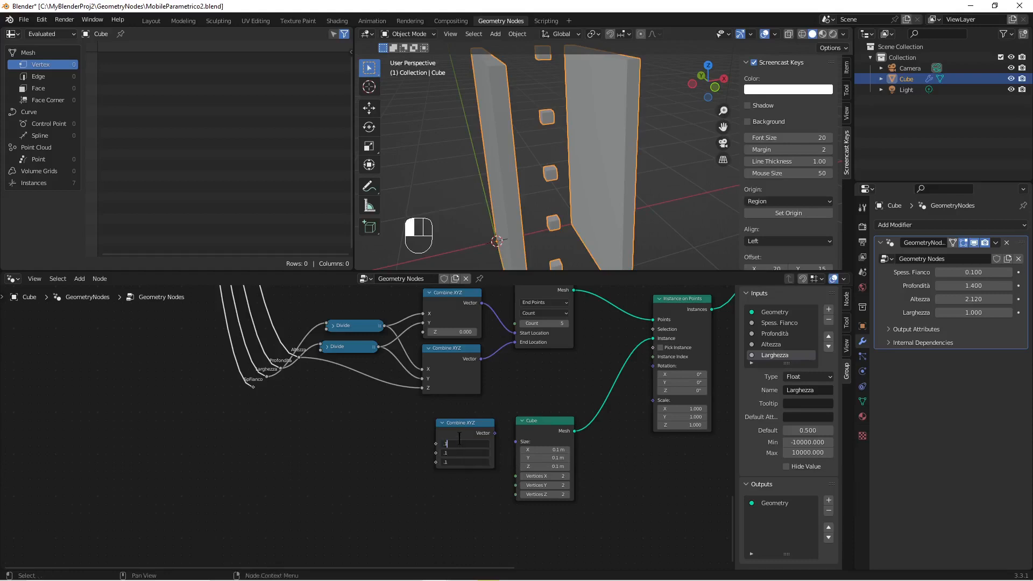
type(".1")
key("Return")
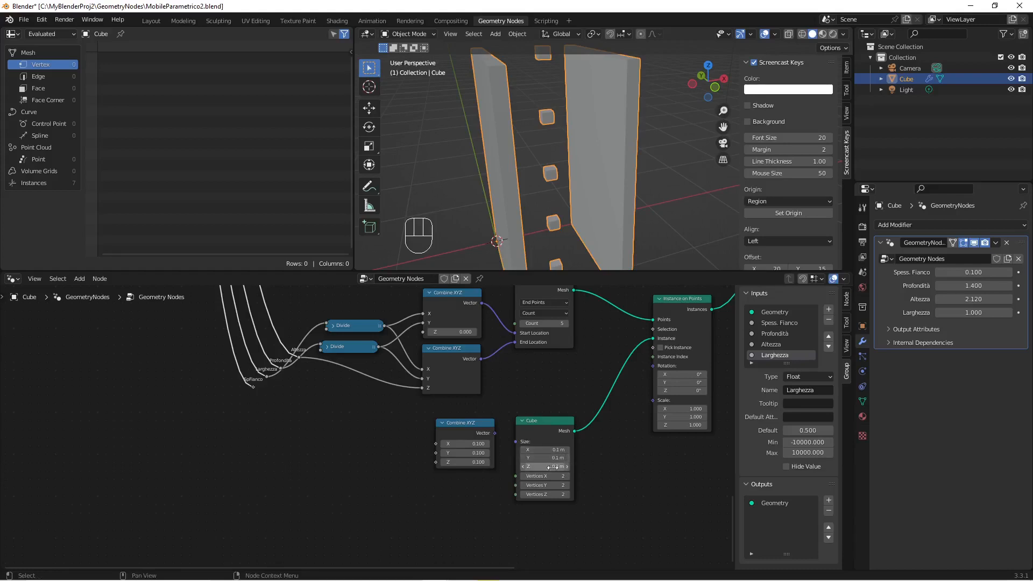
left_click_drag(494, 433, 515, 441)
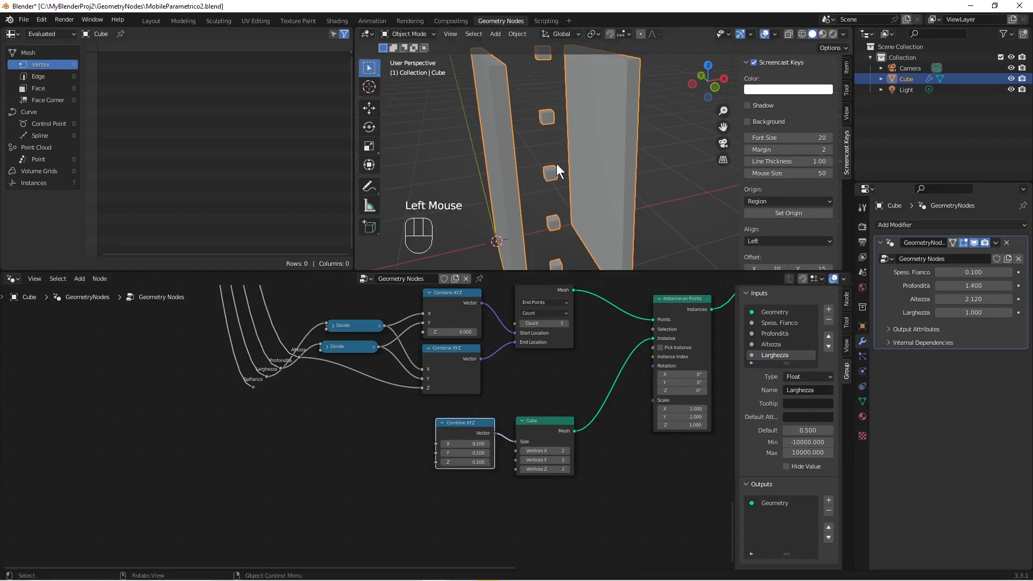
- Try X, Y and Z of the cube-size Combine XYZ at 0 and restore all three to 0.1
scroll(574, 189, "down", 2)
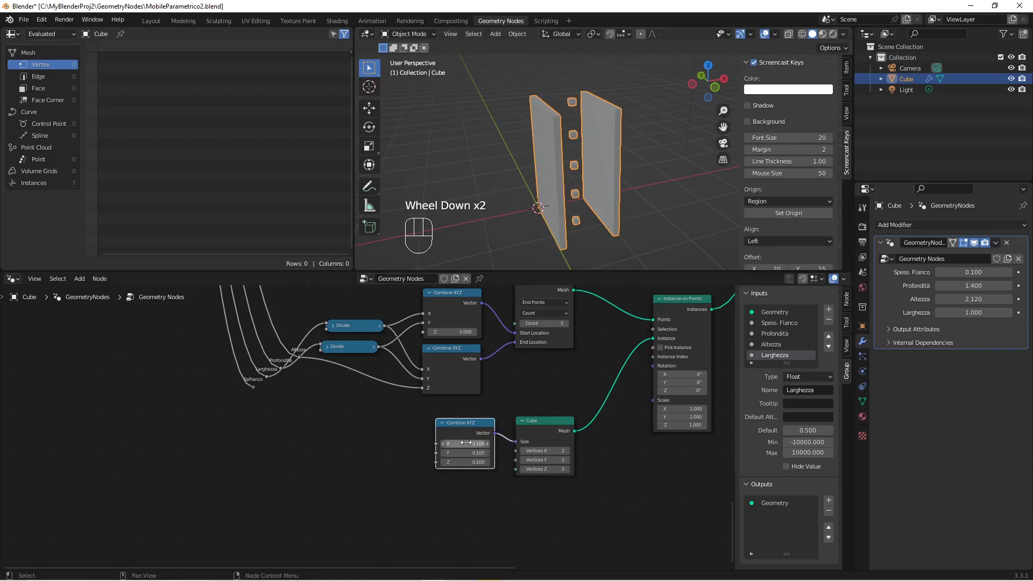
left_click_drag(466, 443, 479, 462, "shift")
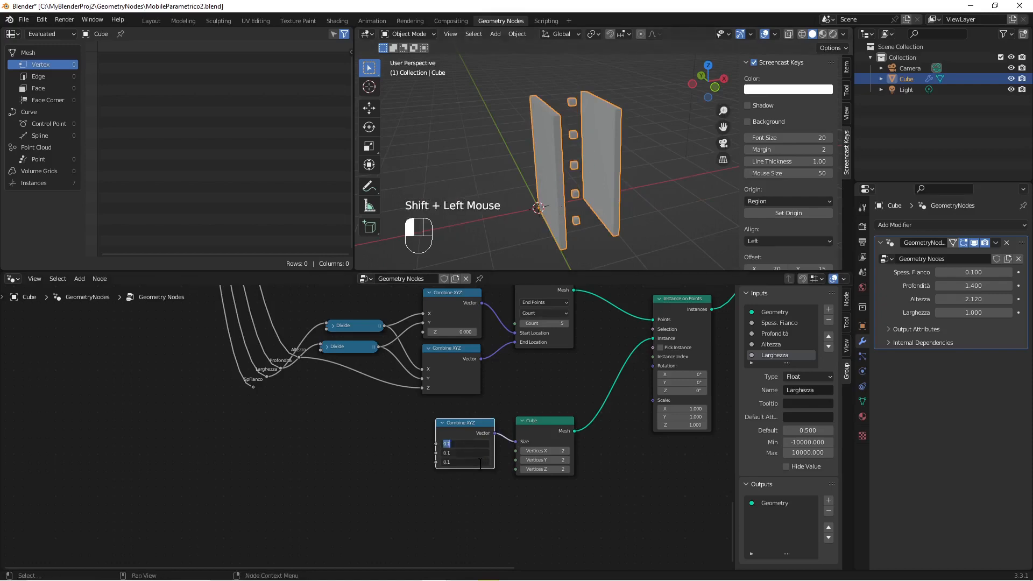
key("Return")
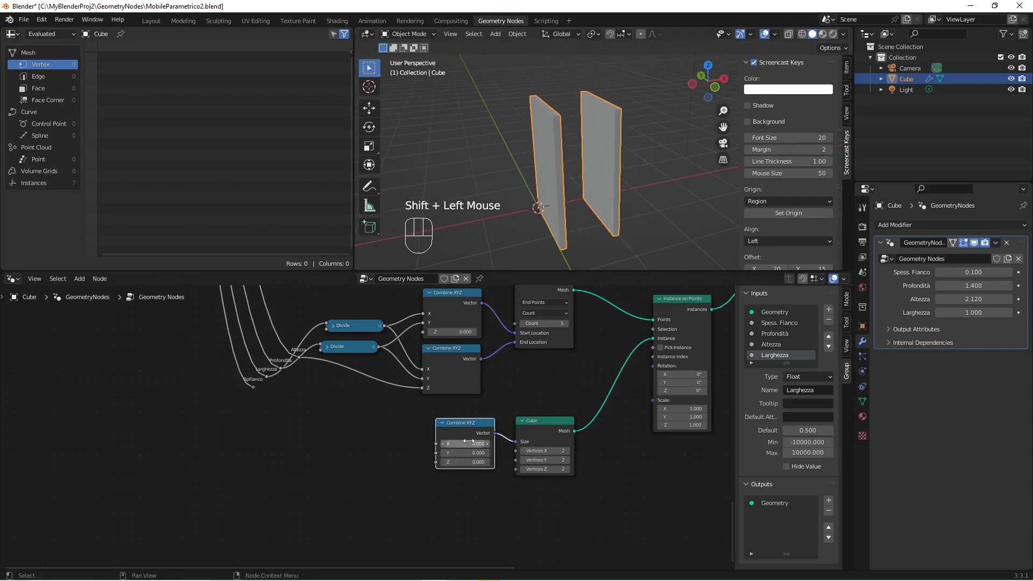
left_click_drag(478, 461, 468, 441, "shift")
type("0.1")
key("Return")
- Connect the Larghezza reroute to X and the Profondità reroute to Y of the cube-size Combine XYZ
scroll(368, 434, "up", 2)
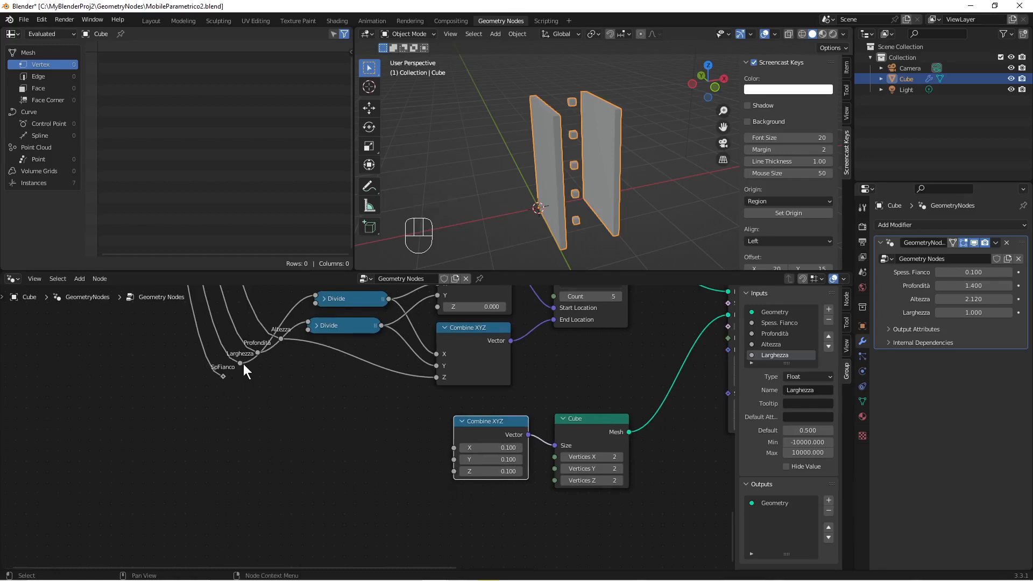
left_click_drag(243, 363, 450, 447)
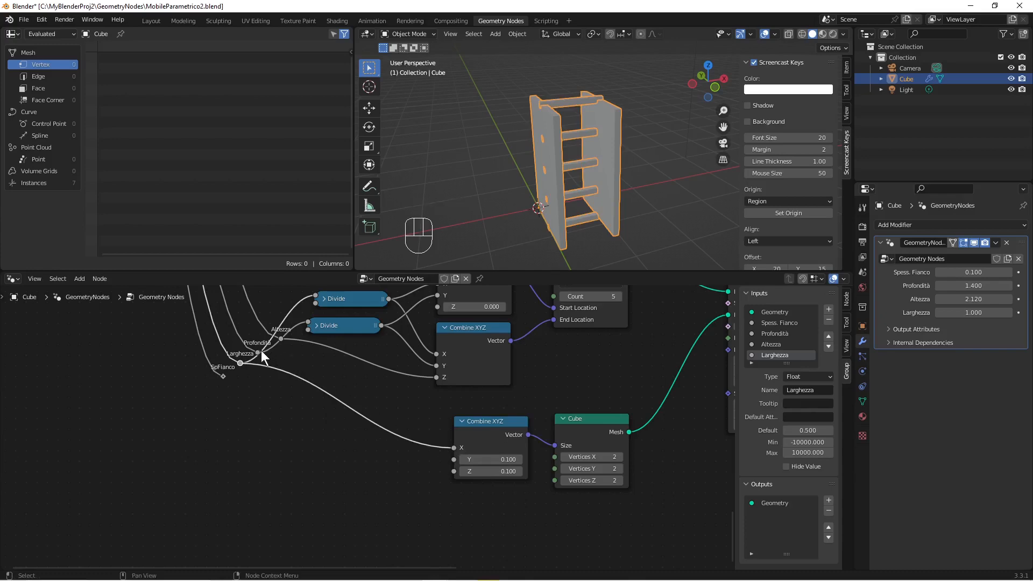
left_click_drag(258, 353, 453, 460)
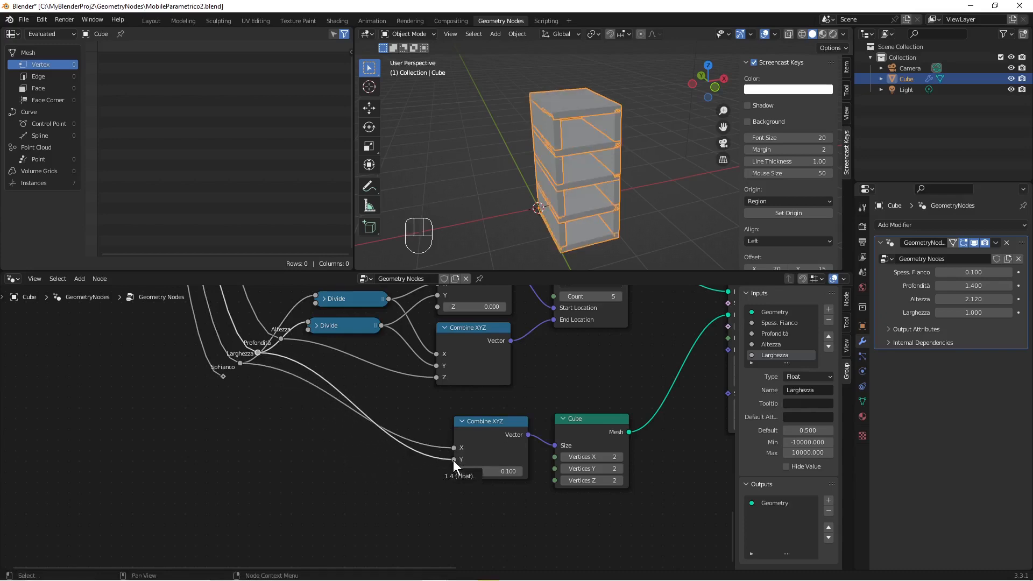
- Add a Reroute feeding Z of the cube-size Combine XYZ and label it "Spess. Ripiano"
scroll(454, 473, "down", 6)
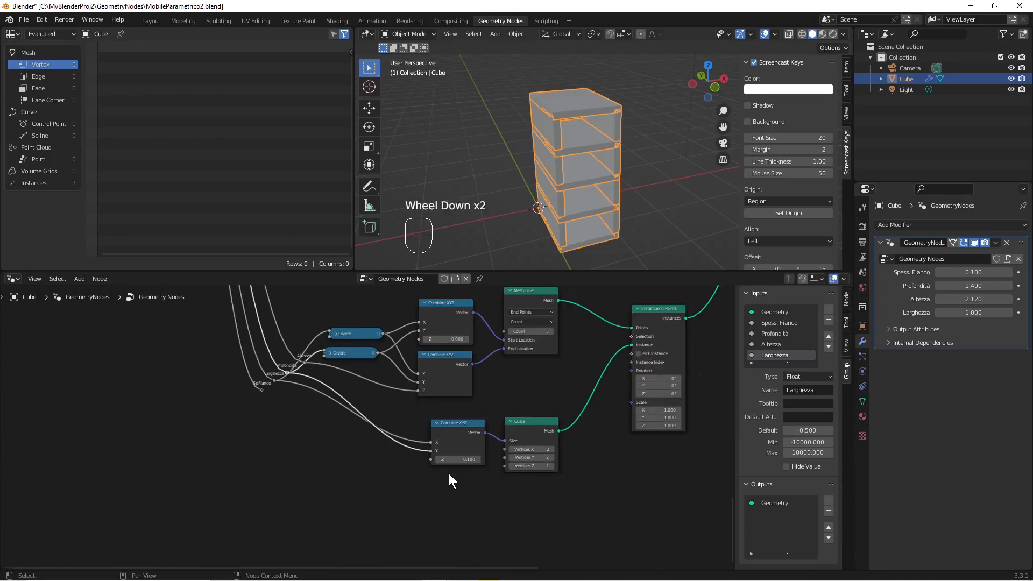
scroll(449, 473, "up", 2)
scroll(448, 480, "up", 3)
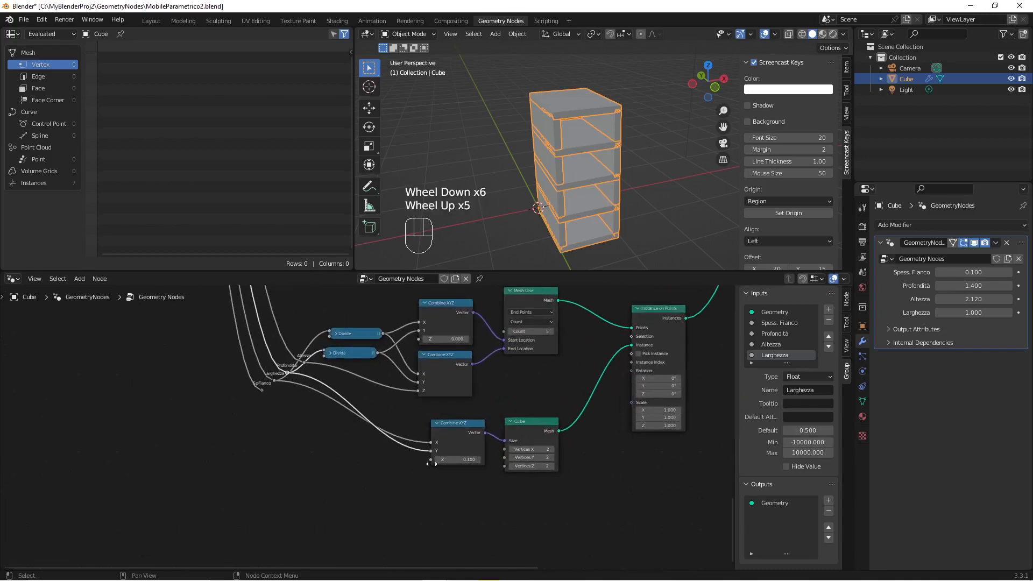
left_click_drag(430, 459, 248, 412)
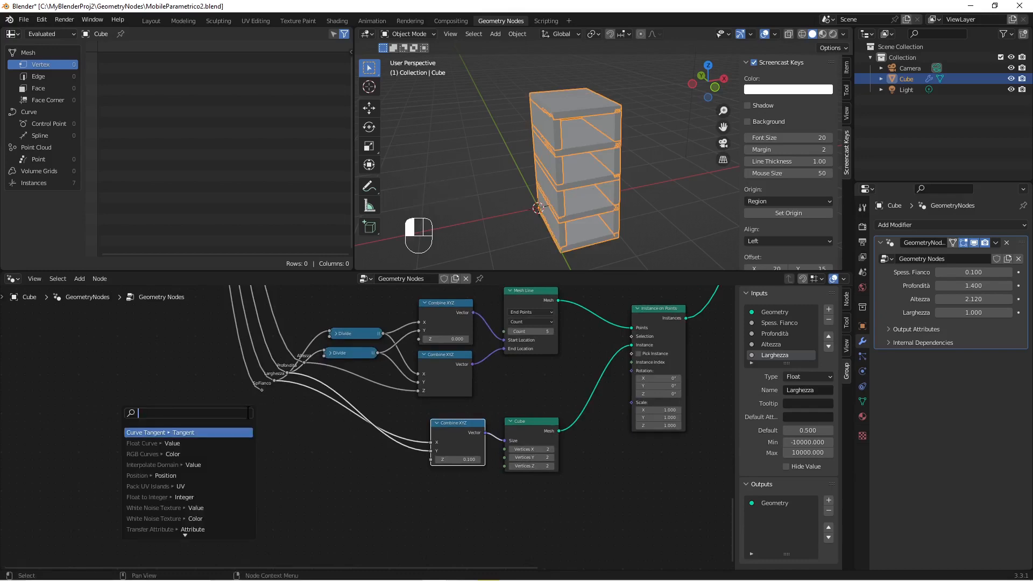
type("rero")
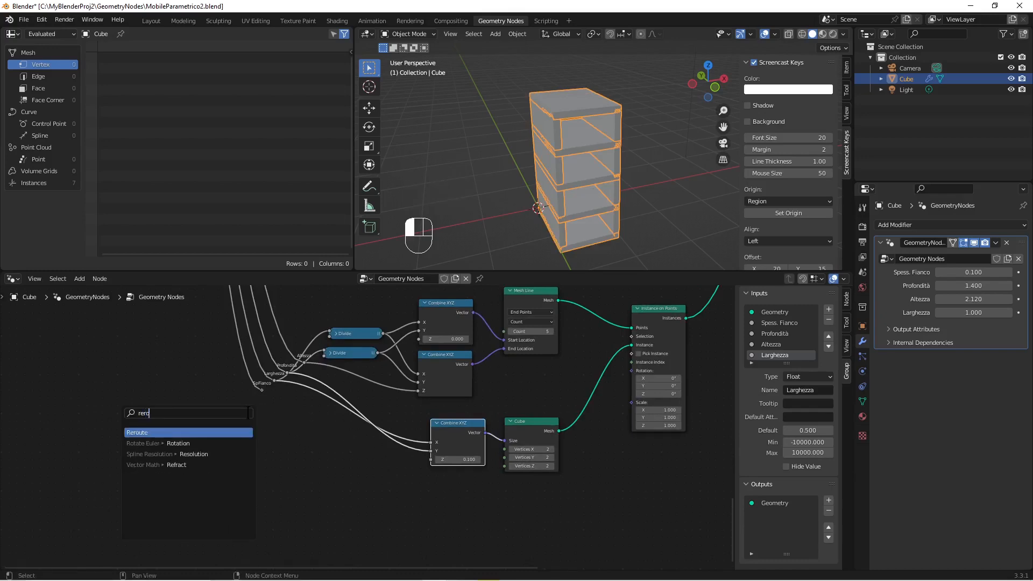
left_click(245, 432)
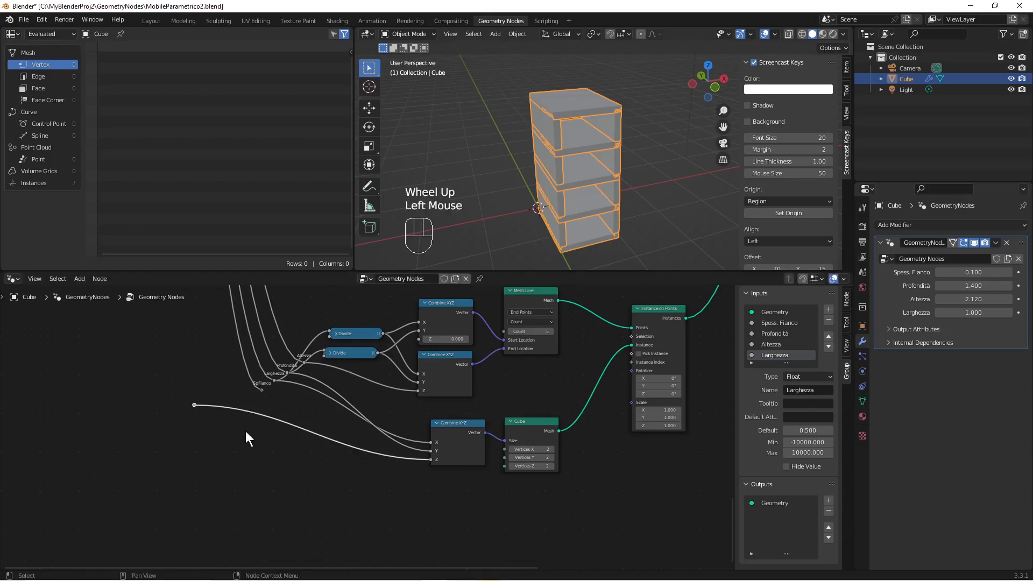
key("F2")
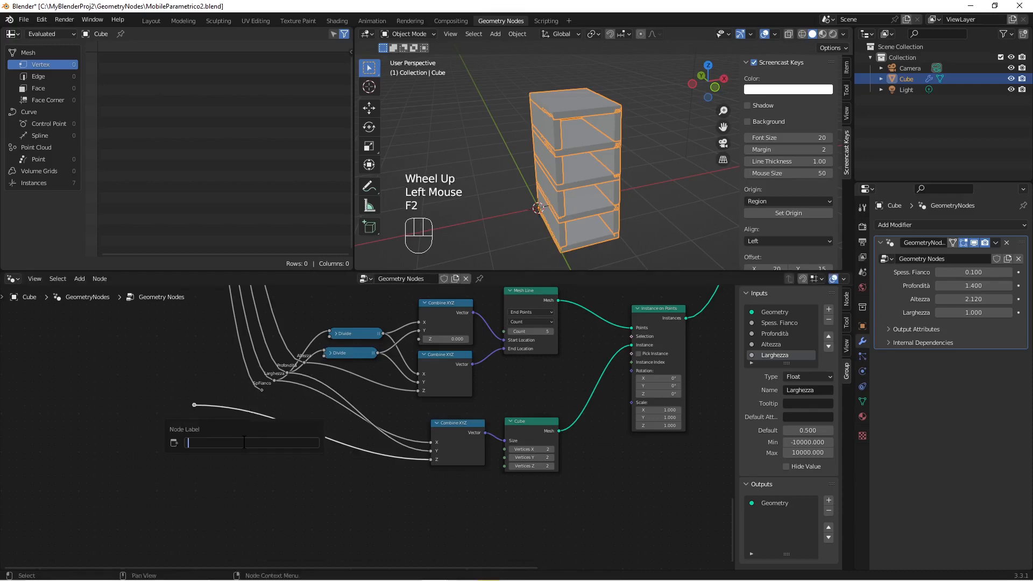
type("S")
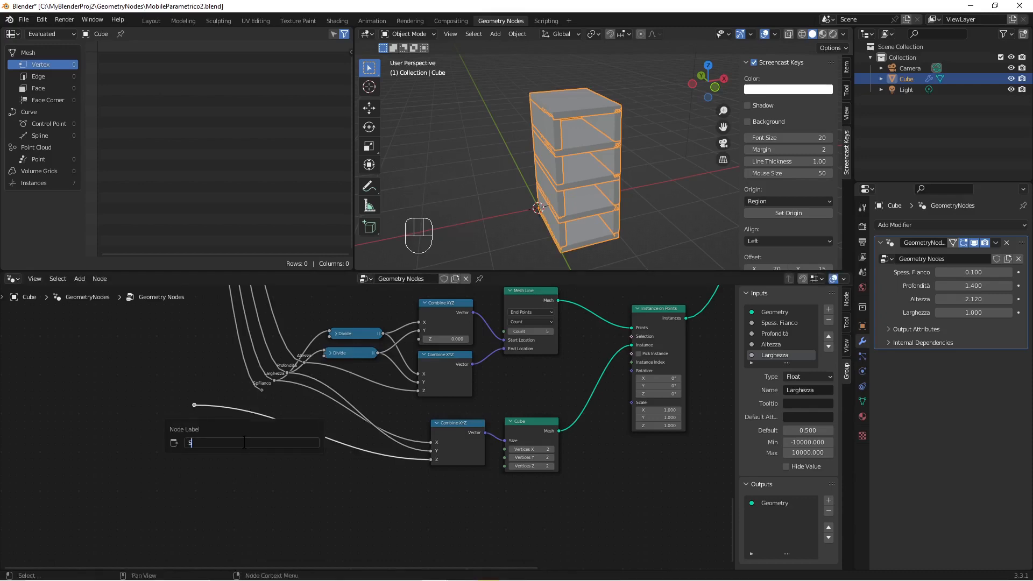
type("pess. Ripiano")
key("Return")
- Connect the empty Group Input socket to the Spess. Ripiano reroute to create a new group input
scroll(244, 443, "down", 3)
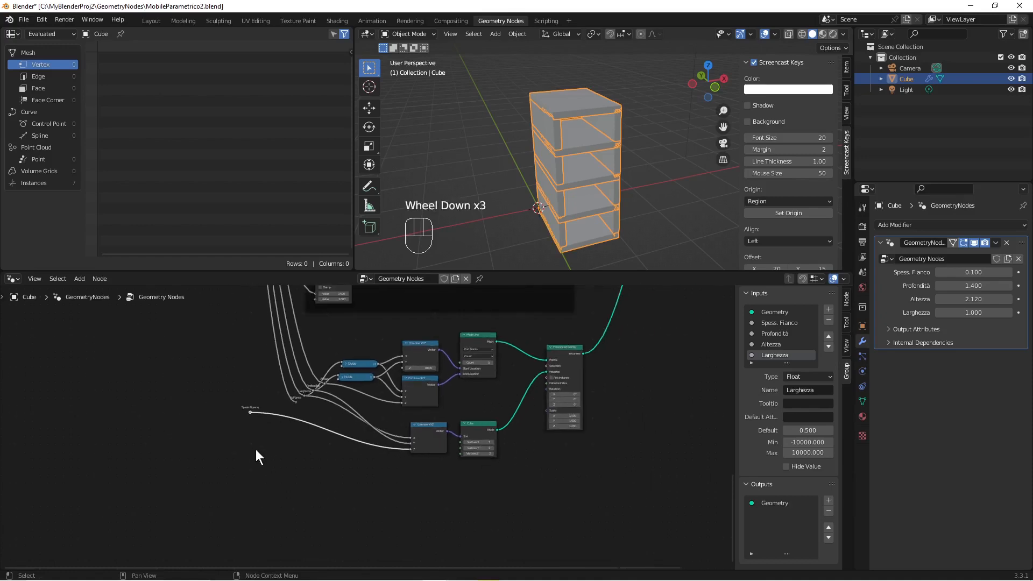
middle_click_drag(261, 414, 286, 488, "shift")
scroll(286, 488, "up", 3)
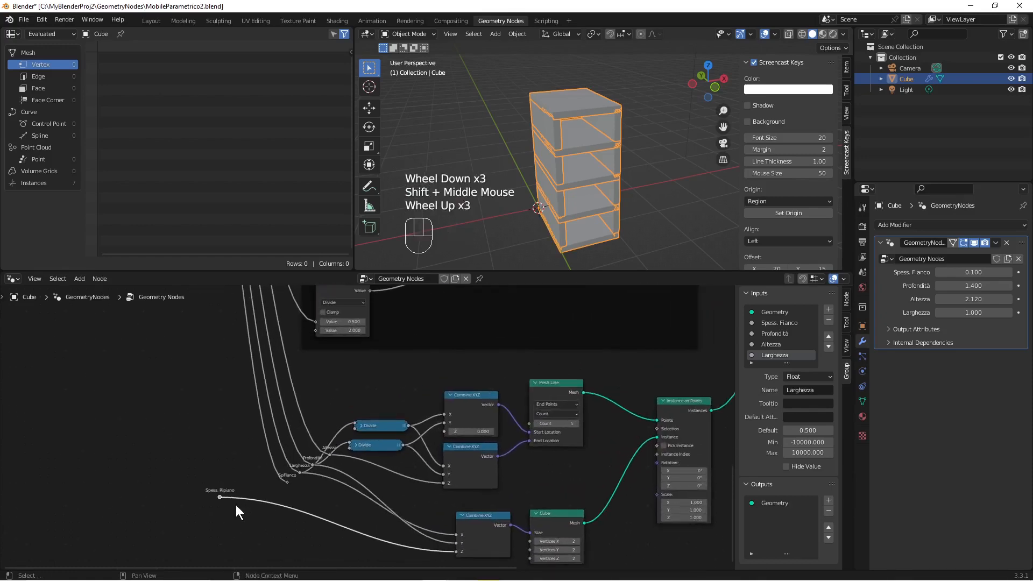
left_click_drag(219, 495, 275, 253)
left_click_drag(275, 255, 164, 436)
left_click(153, 446)
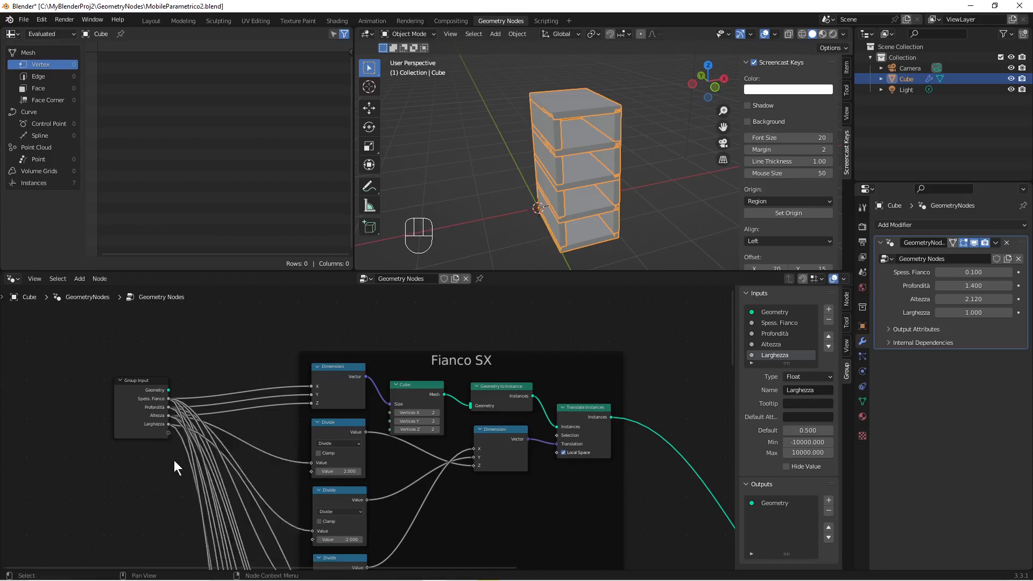
left_click_drag(168, 431, 216, 446)
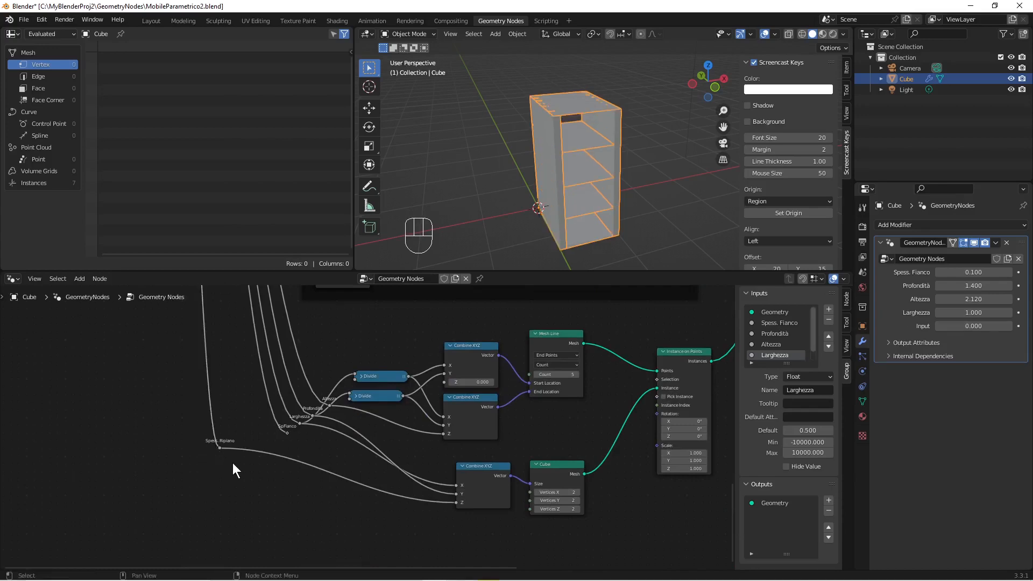
- Rename the new group input as "Spess. Ripiano"
scroll(232, 462, "down", 6)
middle_click_drag(240, 456, 317, 487, "shift")
scroll(325, 521, "up", 8)
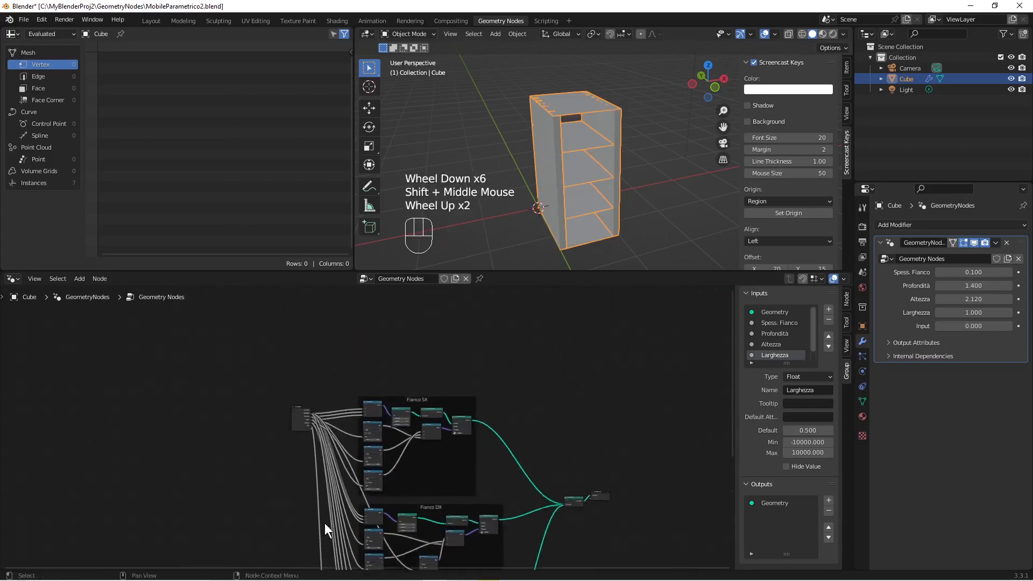
left_click(180, 428)
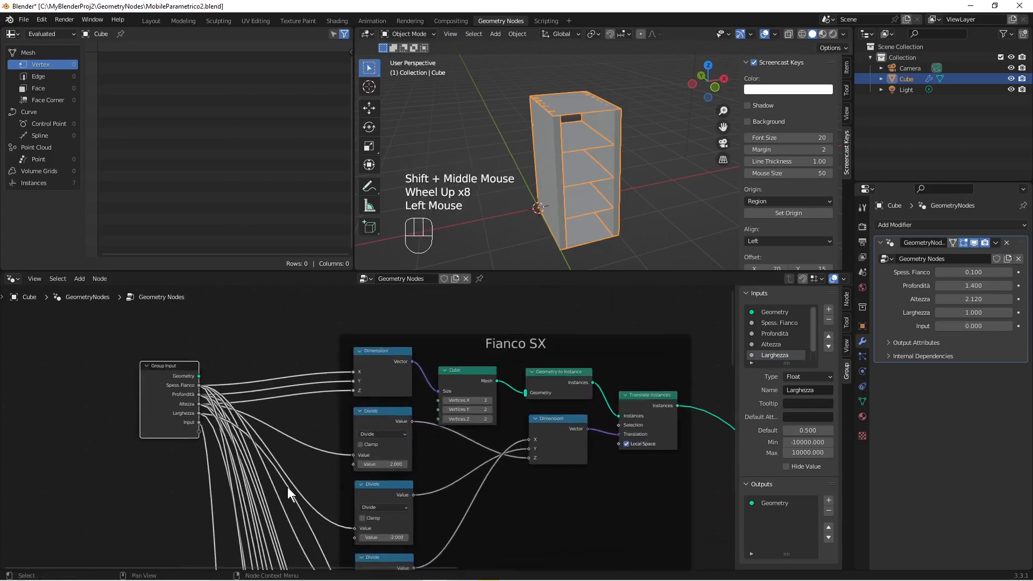
scroll(289, 488, "up", 4)
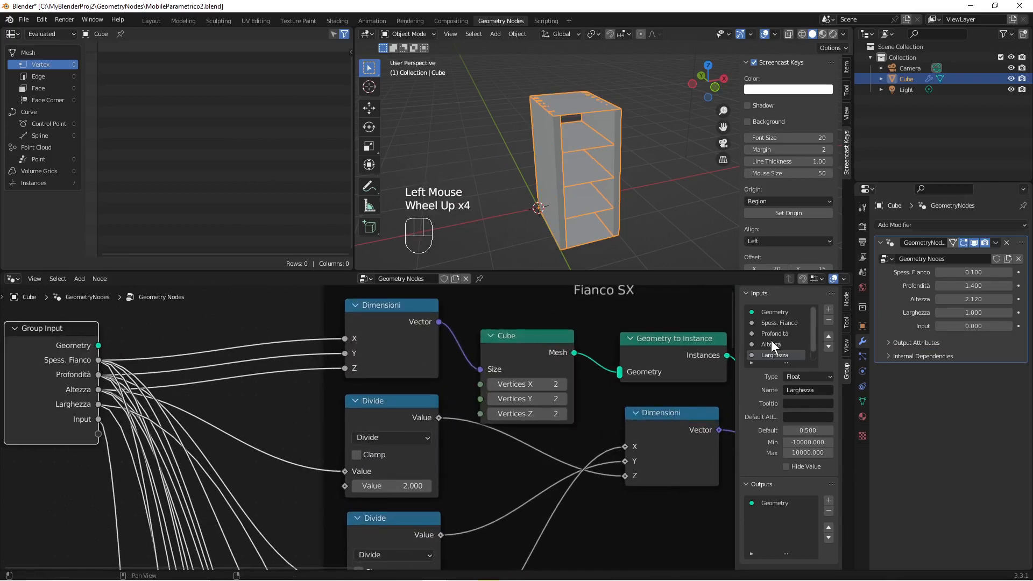
scroll(780, 356, "down", 2)
left_click(784, 354)
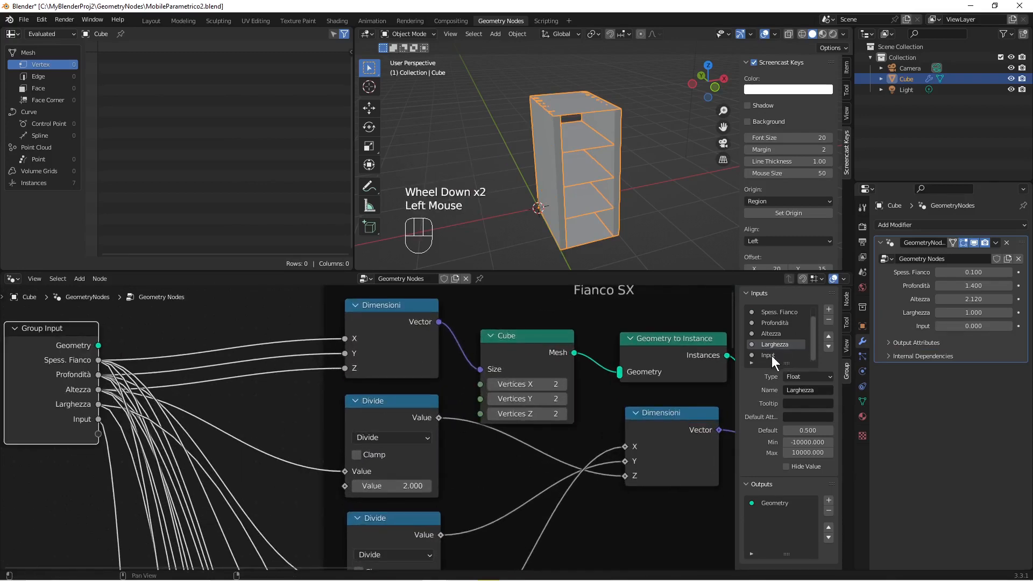
left_click(772, 356)
left_click(796, 390)
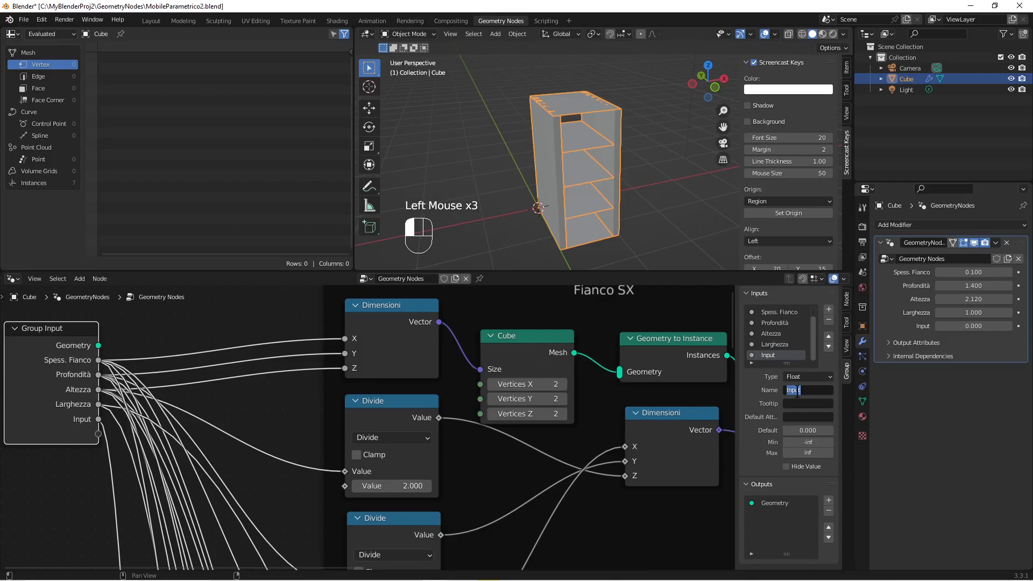
type("Spes")
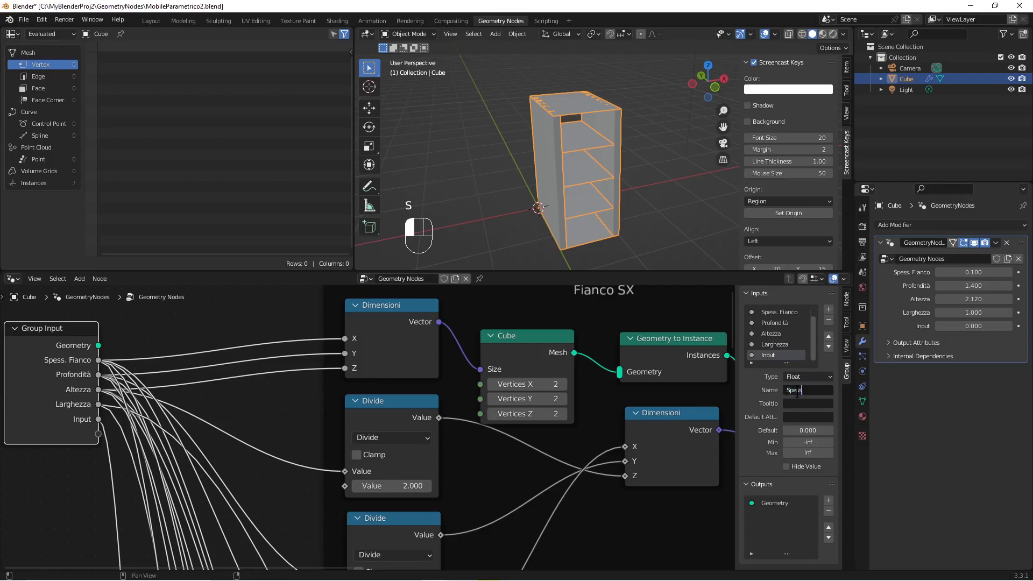
type("s. Rips")
key("BackSpace")
left_click(797, 396)
- Set the modifier's Spess. Ripiano value to 0.1
scroll(503, 460, "down", 6)
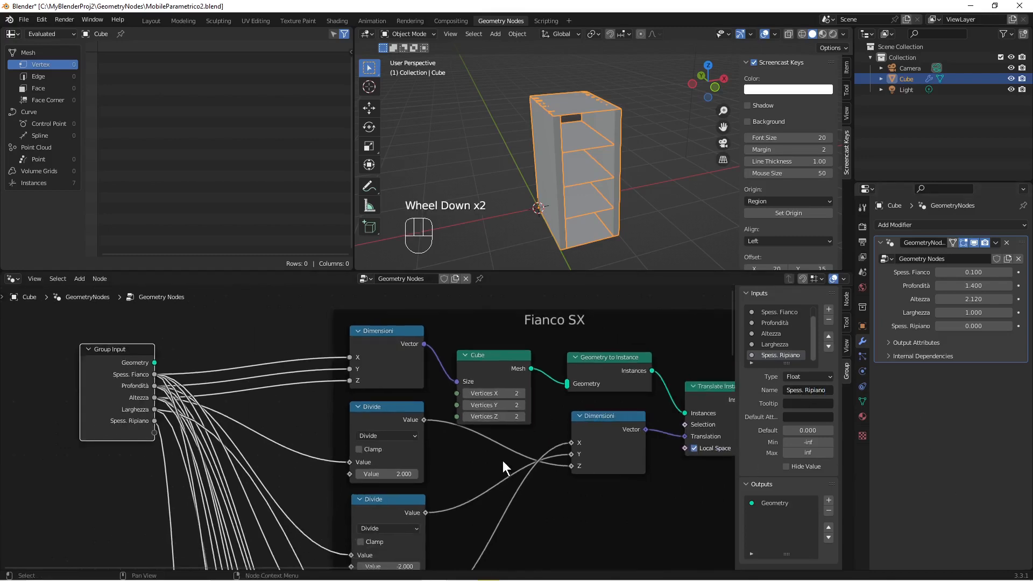
scroll(295, 467, "down", 2)
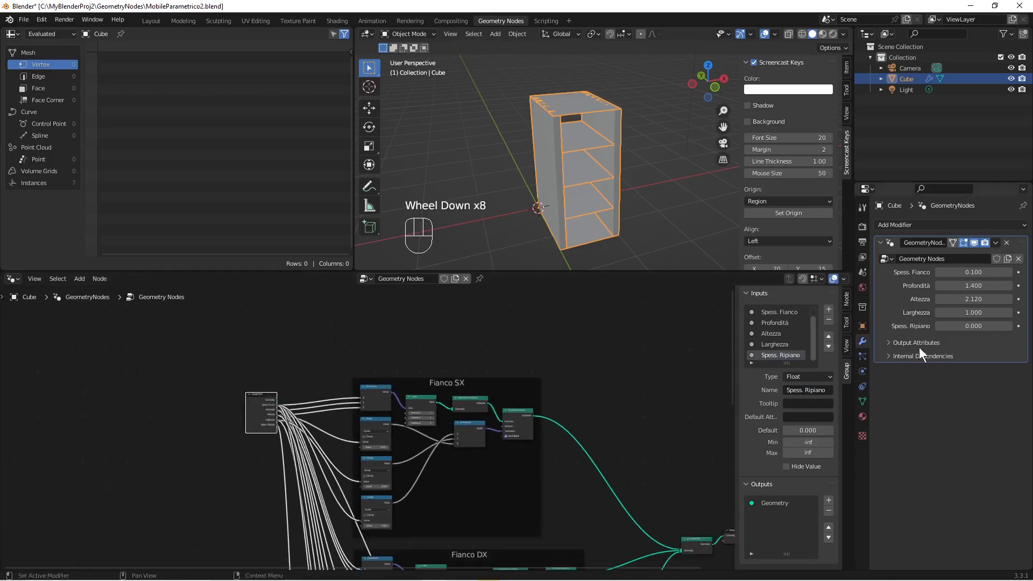
left_click(973, 326)
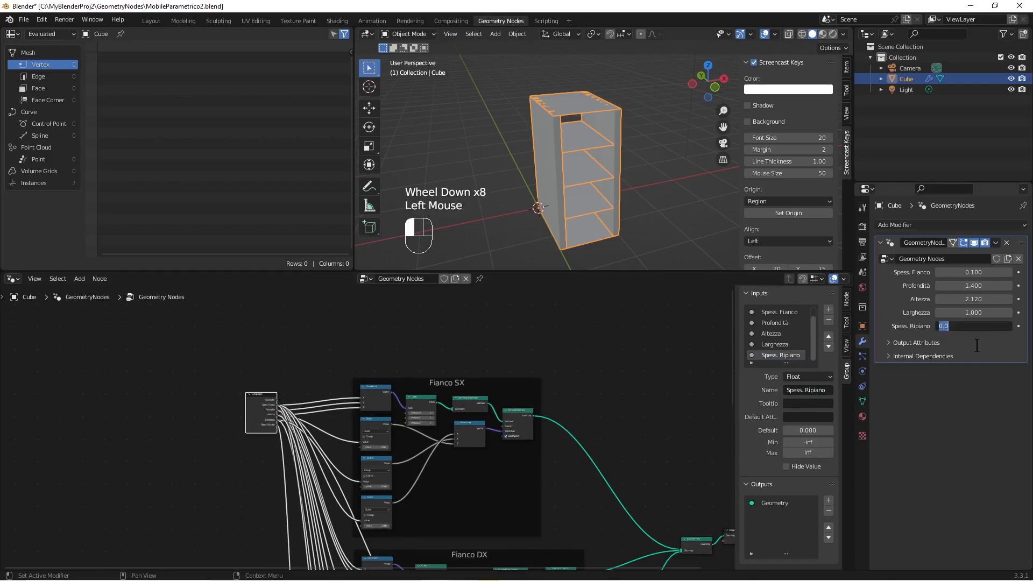
type(".1")
key("Return")
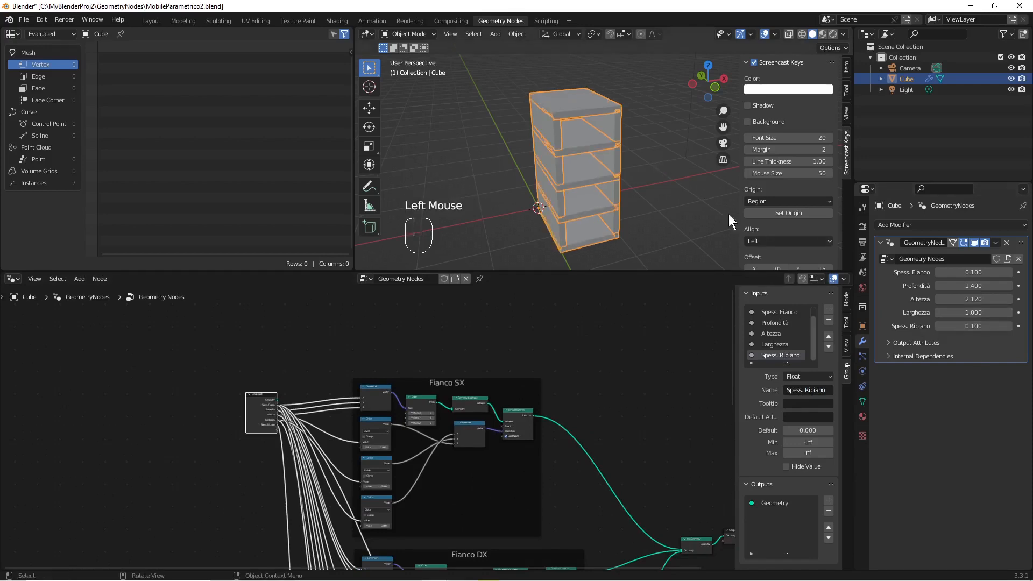
- Test the shelf thickness with Spess. Ripiano at 0.15 and return it to 0.1
left_click_drag(973, 326, 980, 326)
double_click(977, 326)
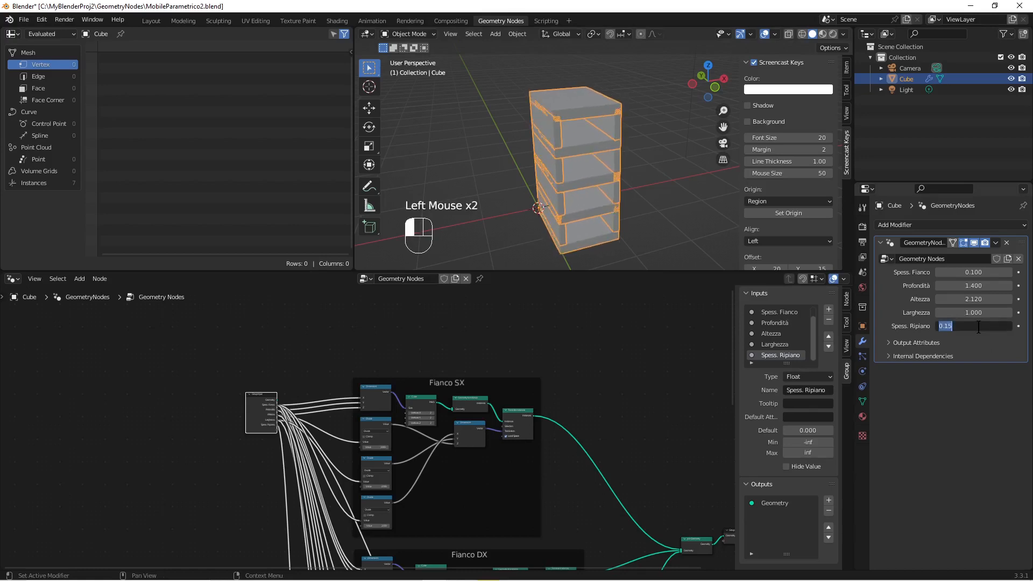
type(".1")
key("Return")
scroll(567, 378, "down", 2)
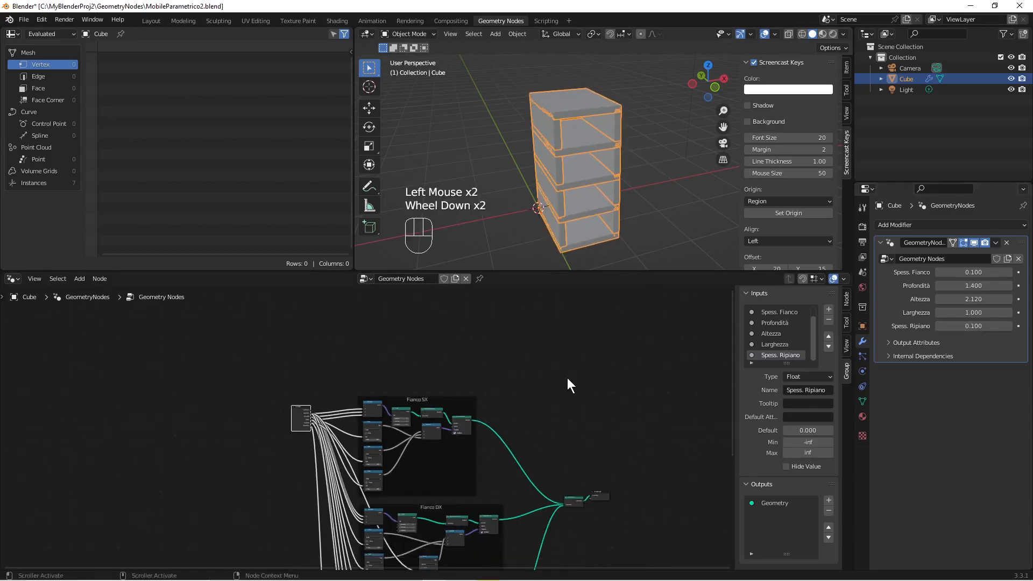
- Examine how the shelves meet the side panels in front, top and perspective views
middle_click_drag(567, 378, 522, 336, "shift")
scroll(511, 369, "up", 3)
middle_click_drag(505, 371, 458, 440, "shift")
scroll(490, 386, "down", 1)
scroll(492, 386, "up", 4)
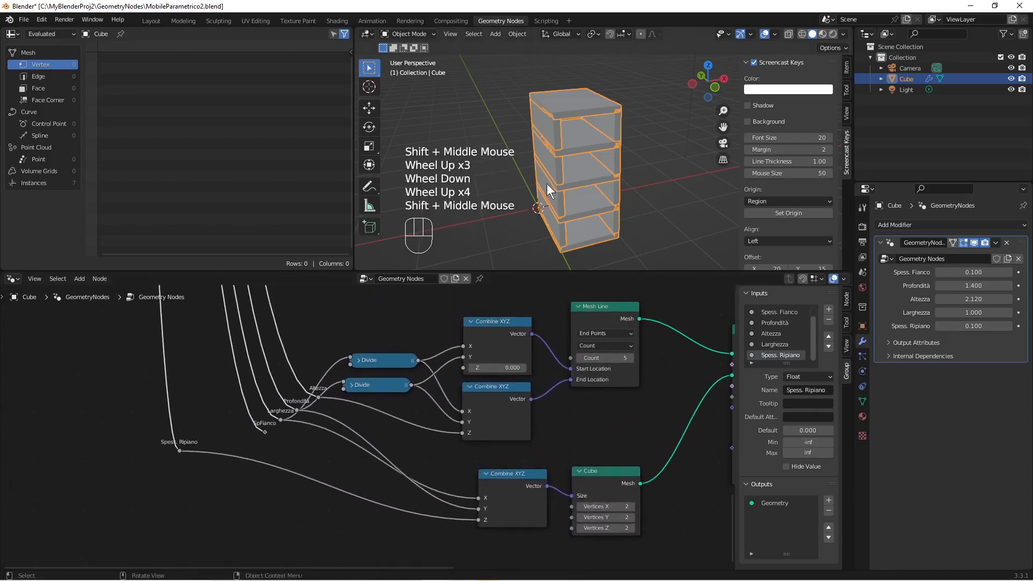
key("KP_1")
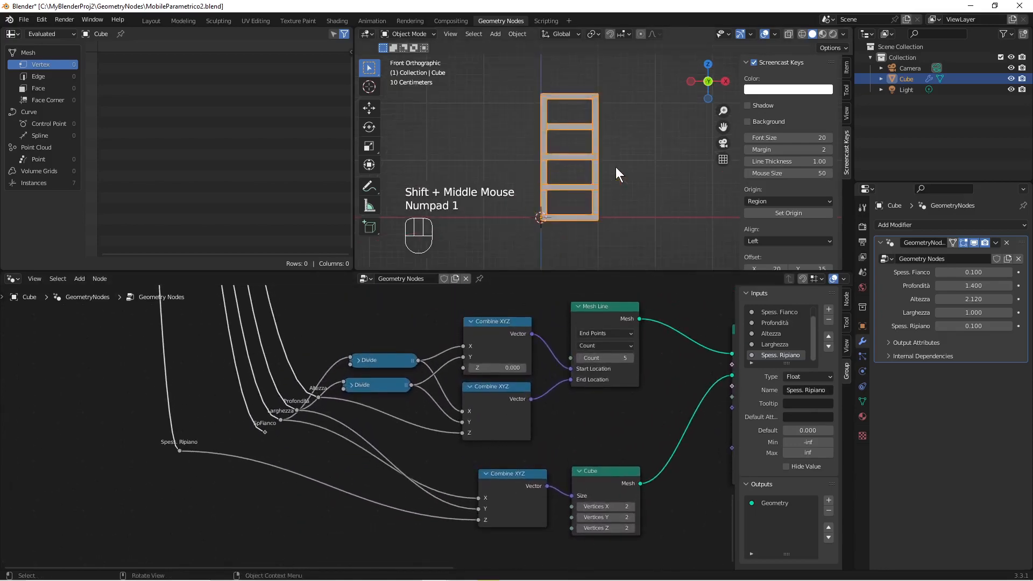
middle_click_drag(620, 156, 617, 224)
key("KP_7")
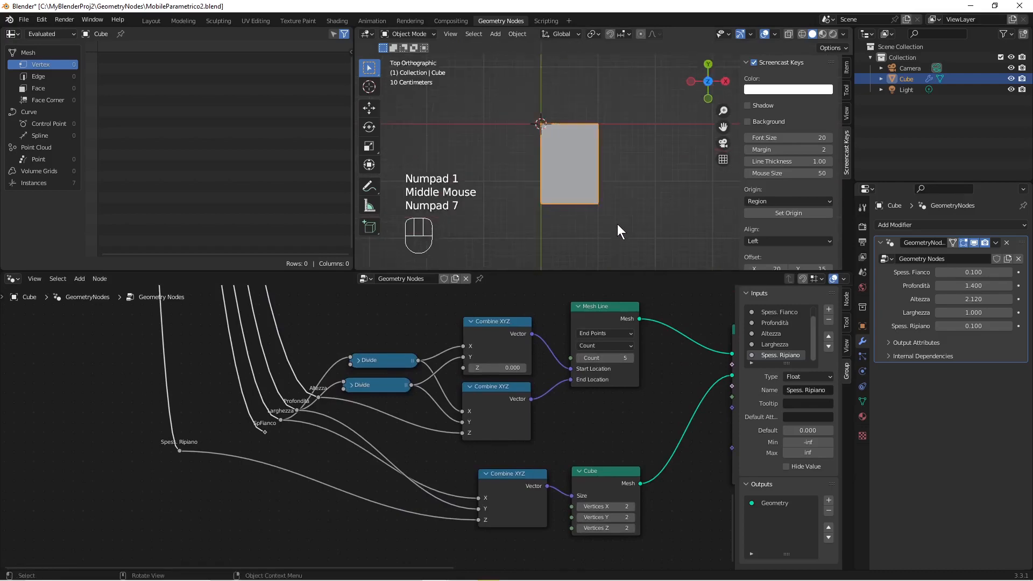
key("KP_1")
scroll(617, 224, "up", 3)
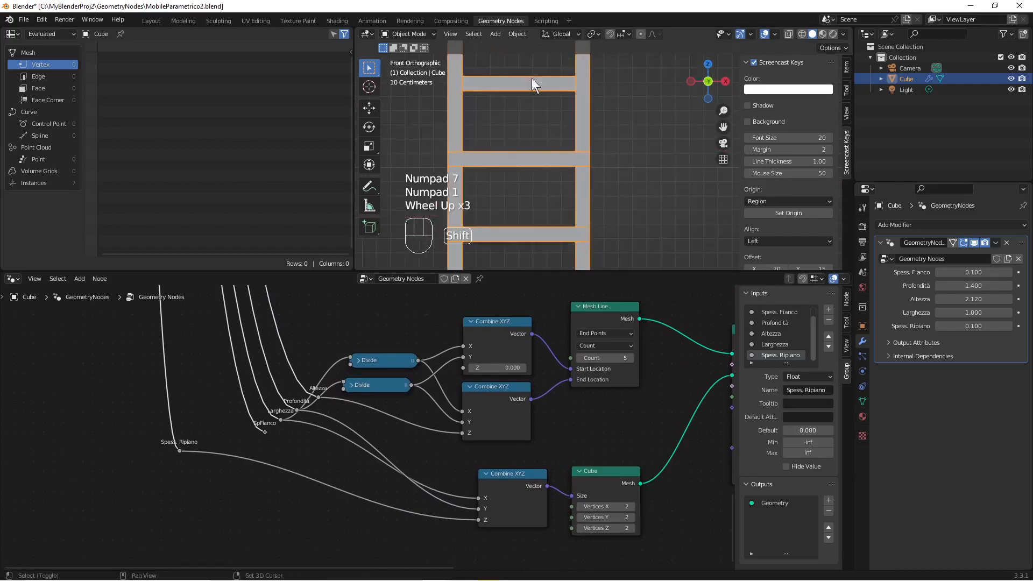
middle_click_drag(531, 79, 569, 194, "shift")
scroll(505, 201, "down", 1)
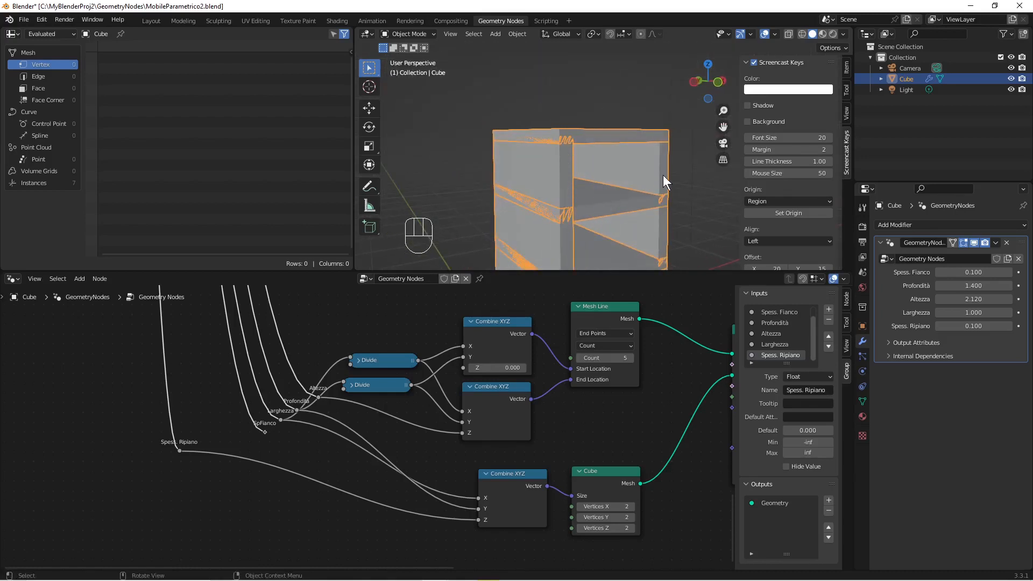
scroll(424, 346, "down", 1)
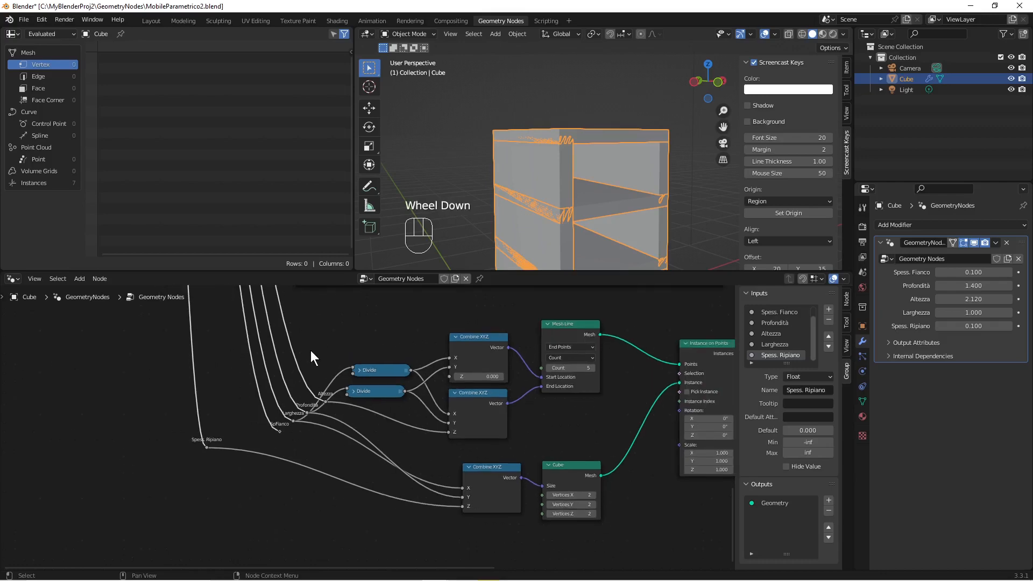
- Add a Math node set to Subtract below the links feeding the shelf Cube's Combine XYZ node
scroll(317, 388, "down", 1, "shift")
middle_click_drag(321, 413, 314, 368, "shift")
scroll(315, 368, "up", 4)
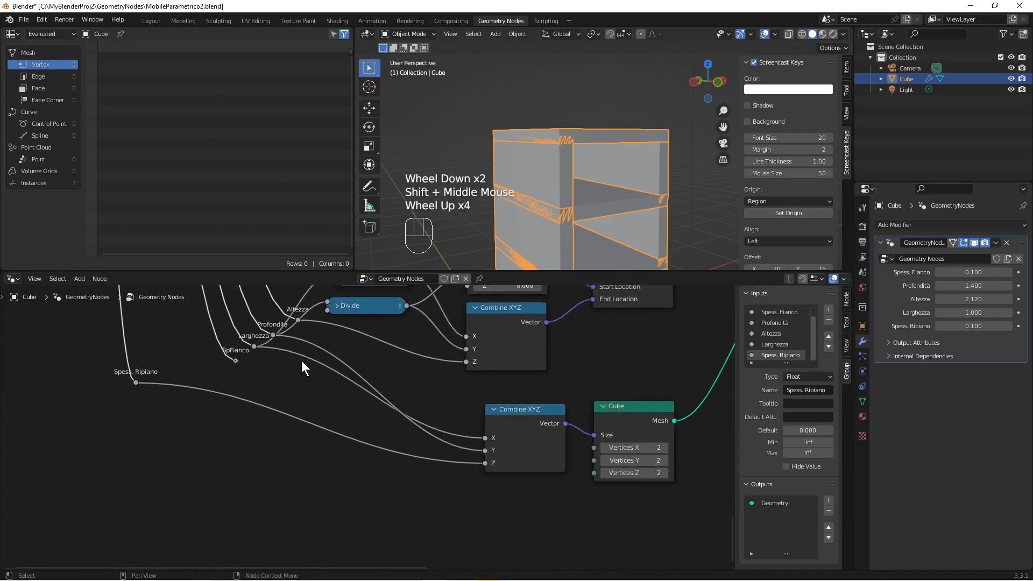
scroll(227, 395, "down", 1)
scroll(233, 392, "up", 3)
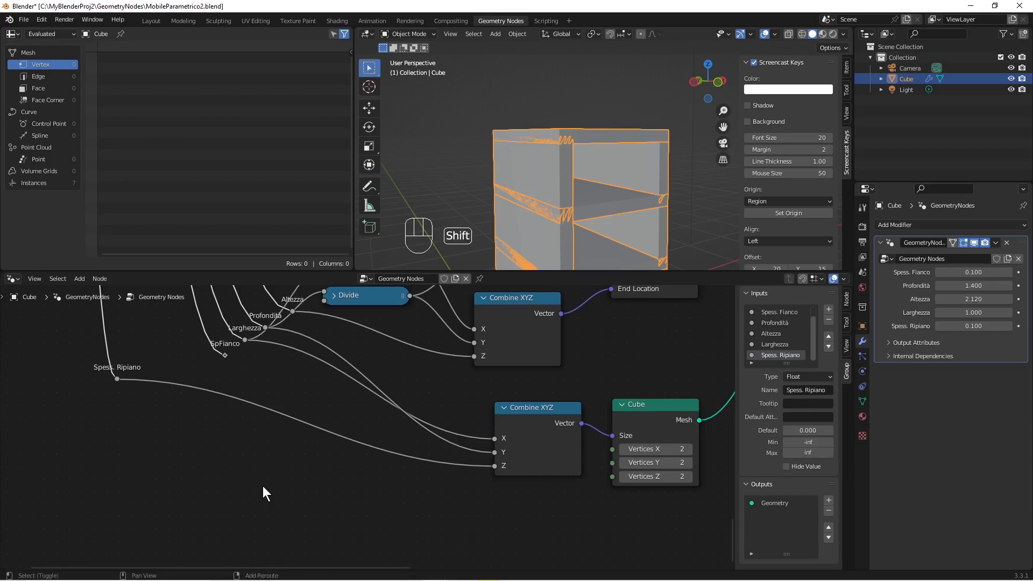
key("shift+a")
mouse_move(262, 485)
left_click(240, 347)
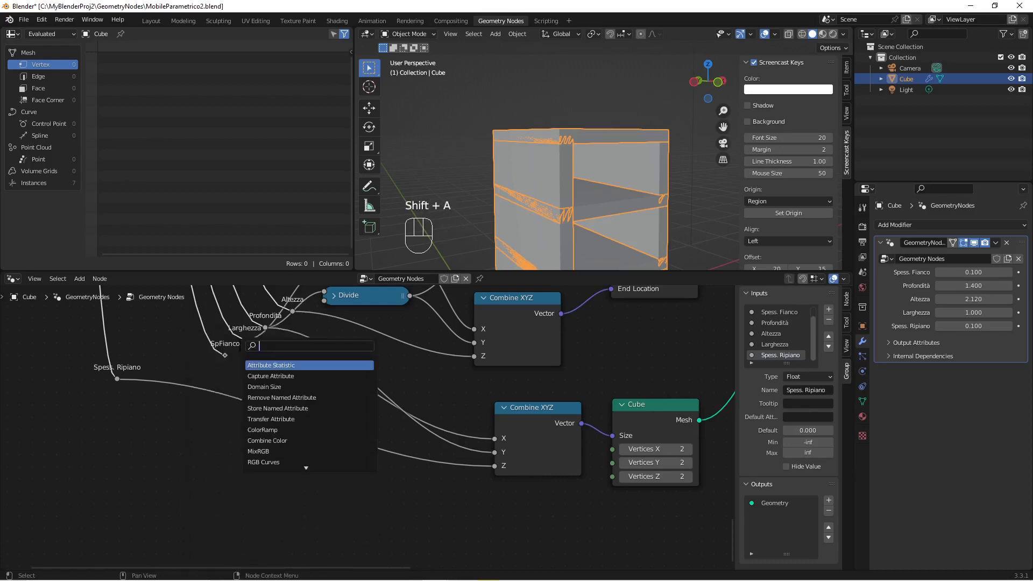
type("math")
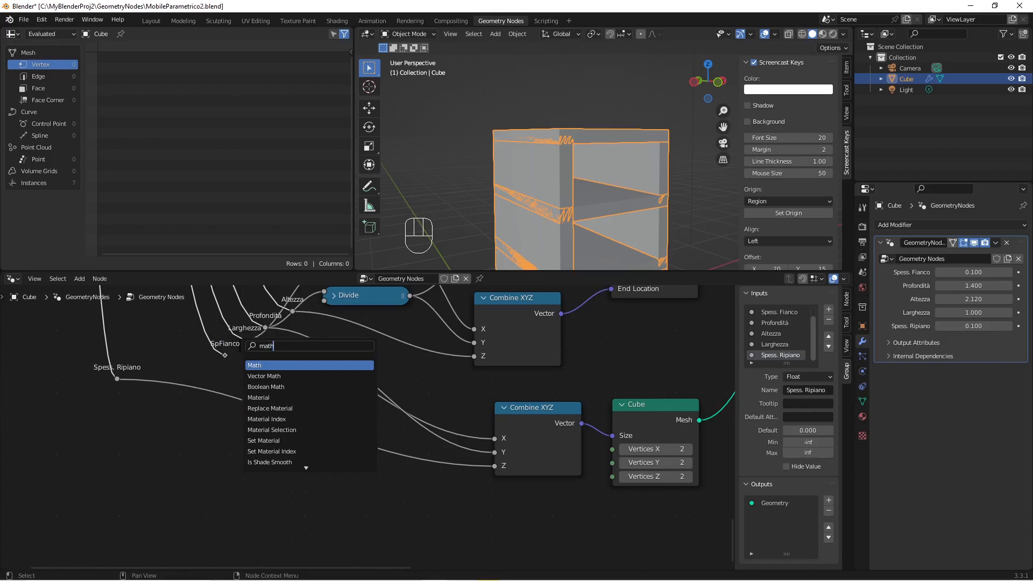
key("Return")
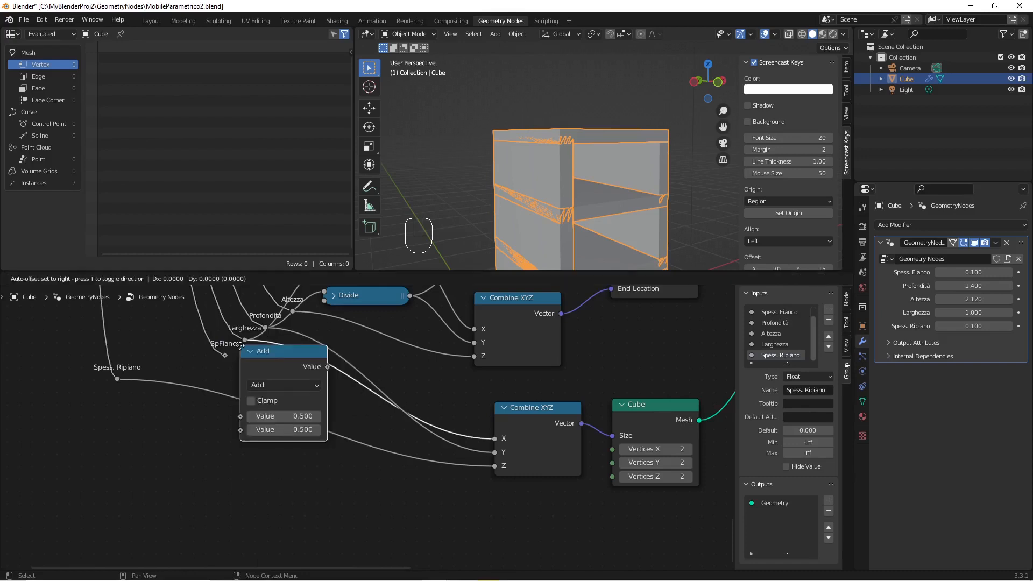
left_click(241, 438)
left_click(267, 471)
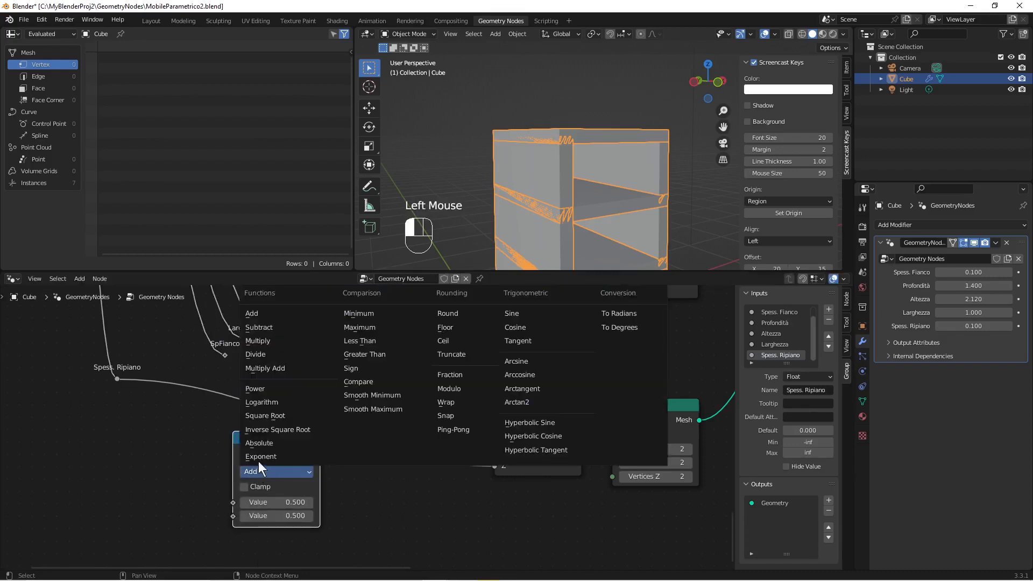
left_click(266, 330)
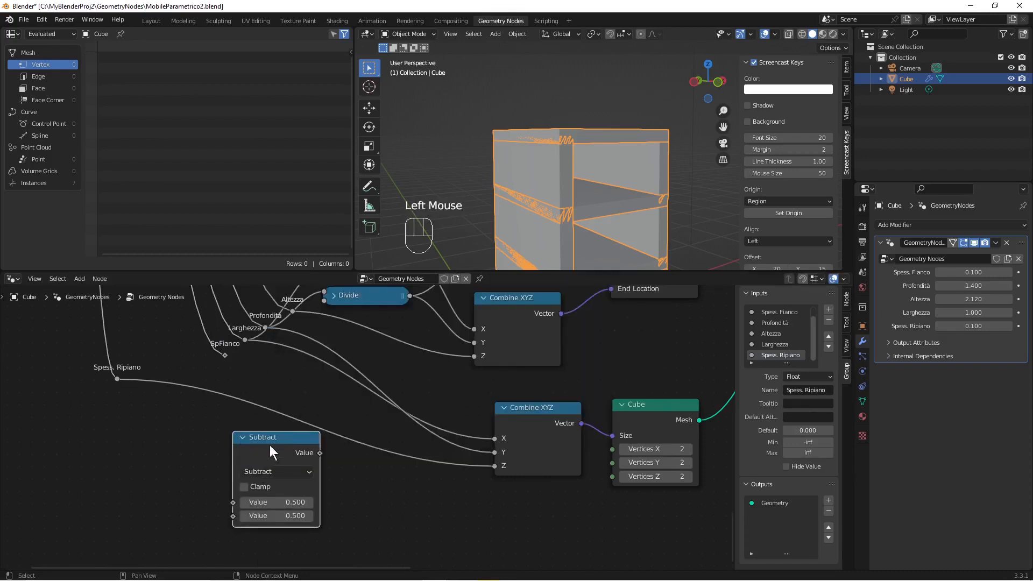
mouse_move(270, 444)
left_mouse_down()
mouse_move(309, 467)
mouse_move(283, 449)
left_mouse_up()
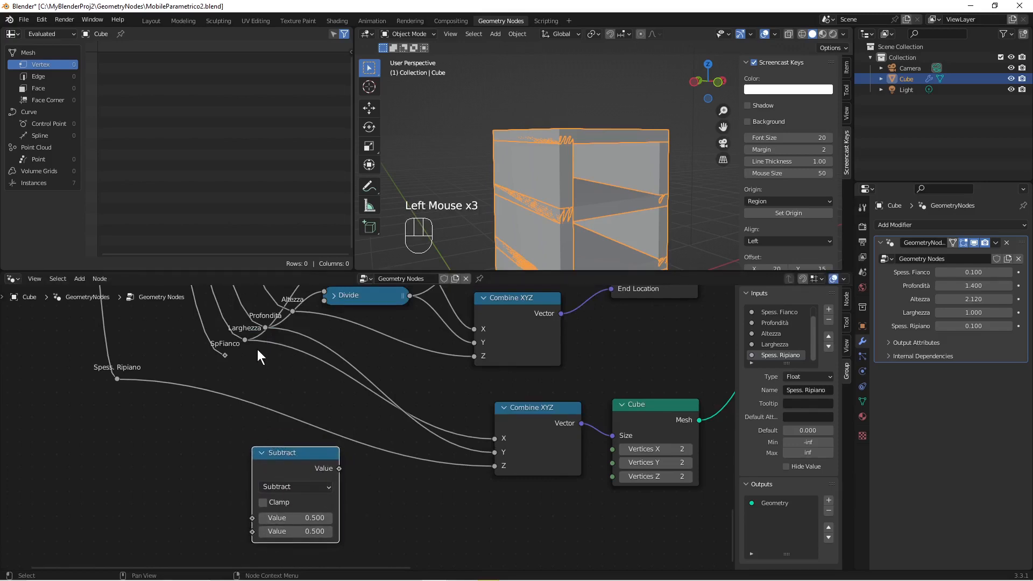
- Connect the Larghezza reroute to the Subtract node's first value and the SpFianco reroute to its second value
left_click_drag(244, 340, 254, 514)
left_click_drag(292, 452, 307, 458)
left_click_drag(224, 355, 266, 541)
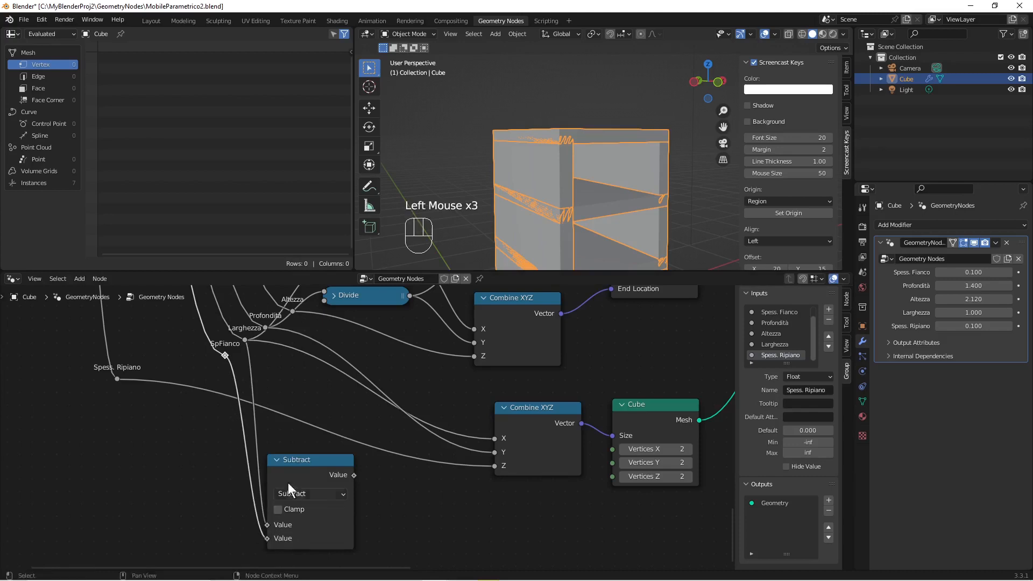
left_click_drag(303, 472, 408, 488)
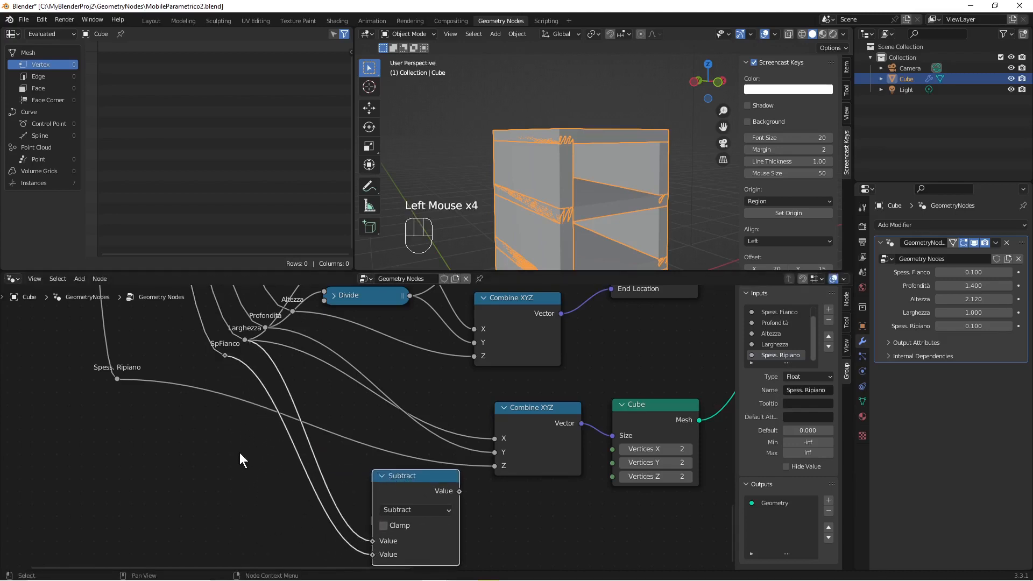
- Add a Math node set to Multiply with a value of 2 and collapse it
key("shift+a")
left_click(189, 348)
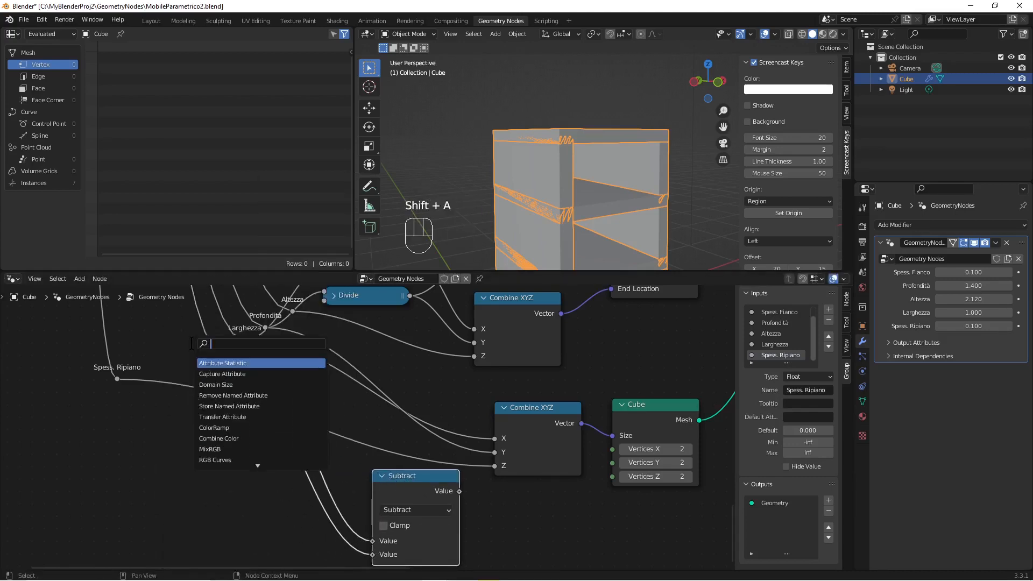
type("add")
key("Return")
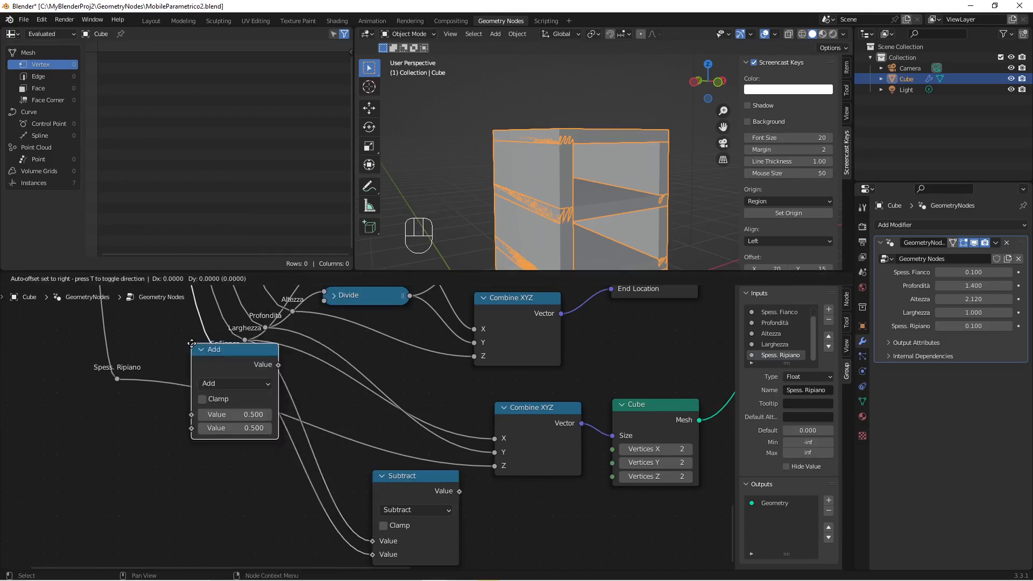
left_click(155, 417)
left_click(182, 454)
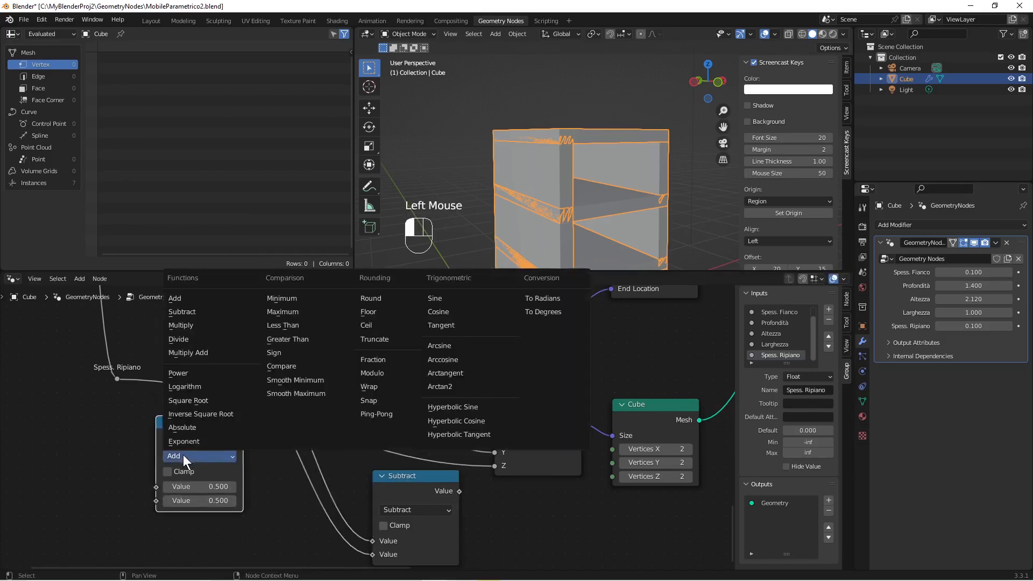
left_click(183, 325)
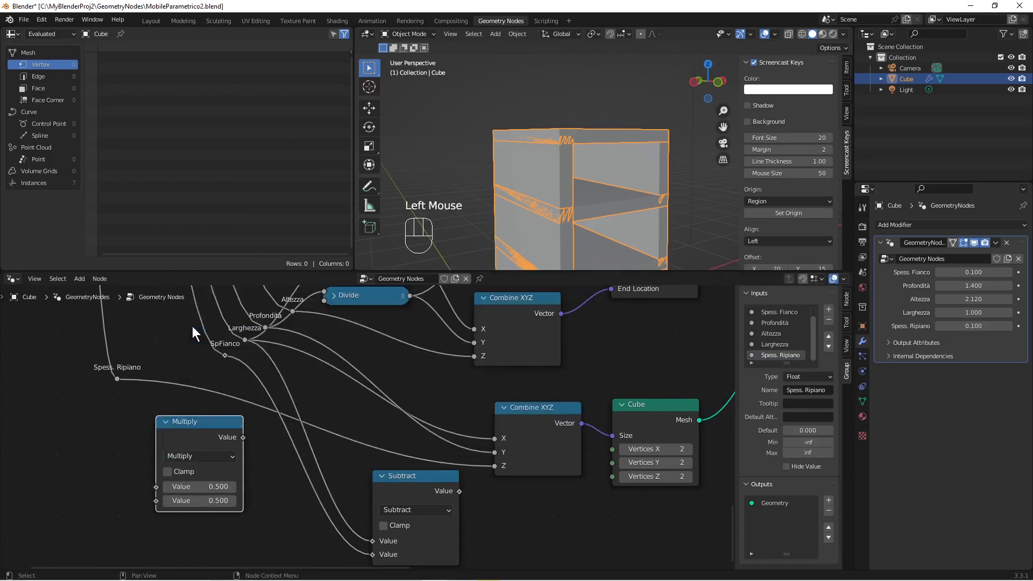
double_click(197, 496)
type("2")
key("Return")
left_click(167, 421)
- Insert the Multiply node into the link between SpFianco and Subtract, and rearrange both math nodes
left_click_drag(196, 419, 233, 353)
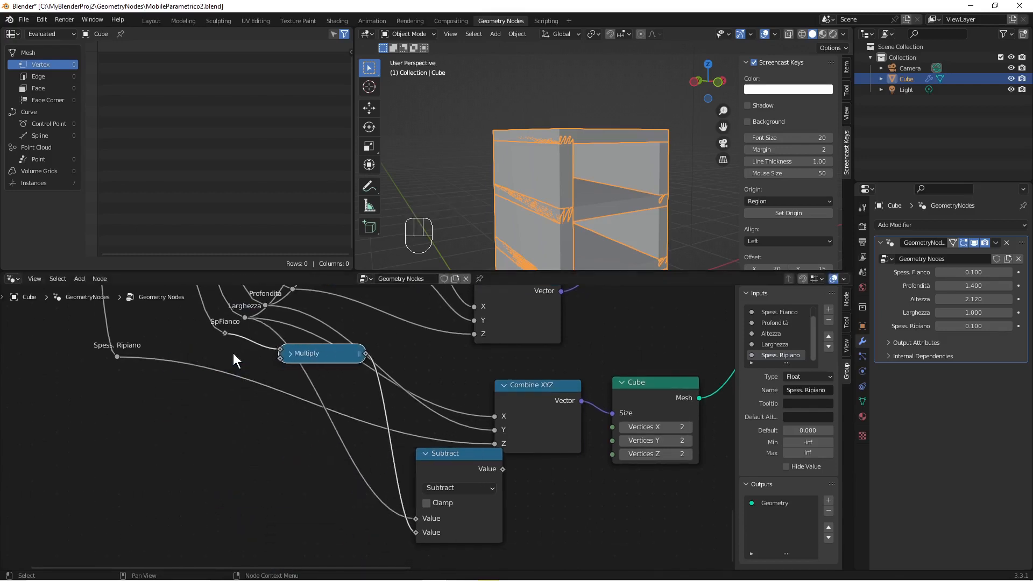
left_click_drag(313, 359, 206, 354)
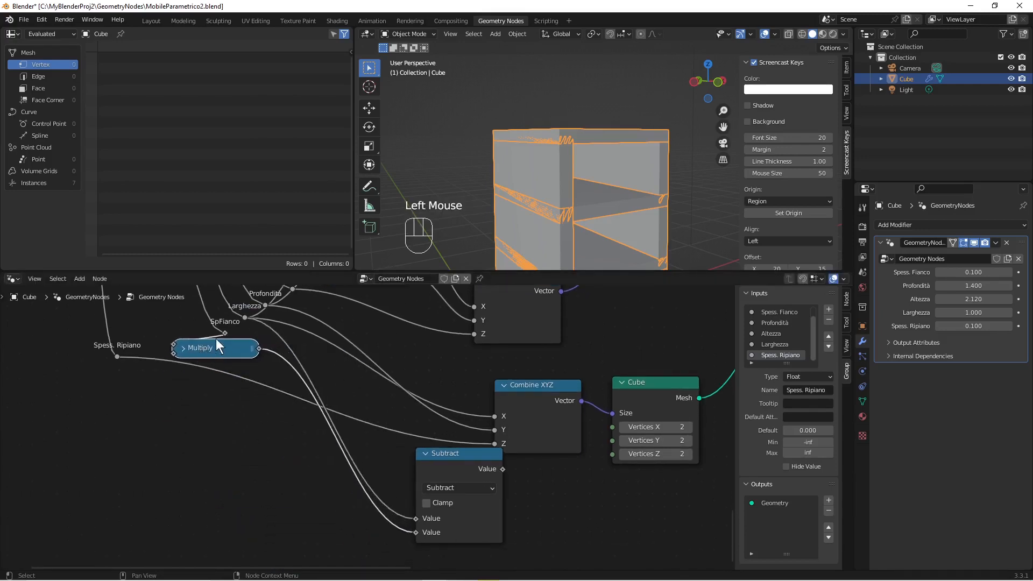
scroll(430, 500, "down", 1)
left_click_drag(461, 470, 389, 466)
scroll(433, 484, "down", 1)
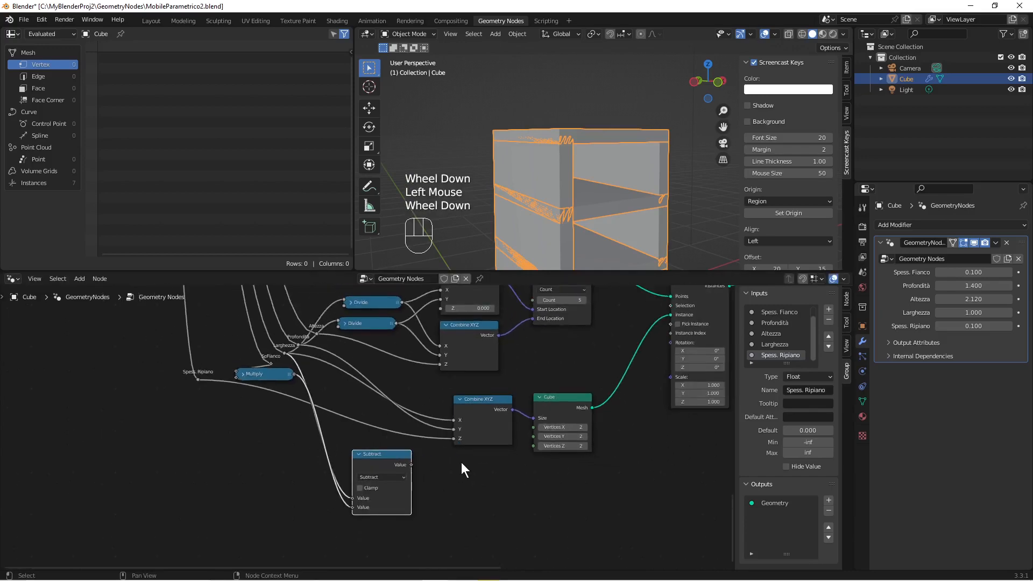
- Connect the Subtract output to the X input of the Combine XYZ node that sizes the shelf Cube
scroll(462, 464, "up", 3)
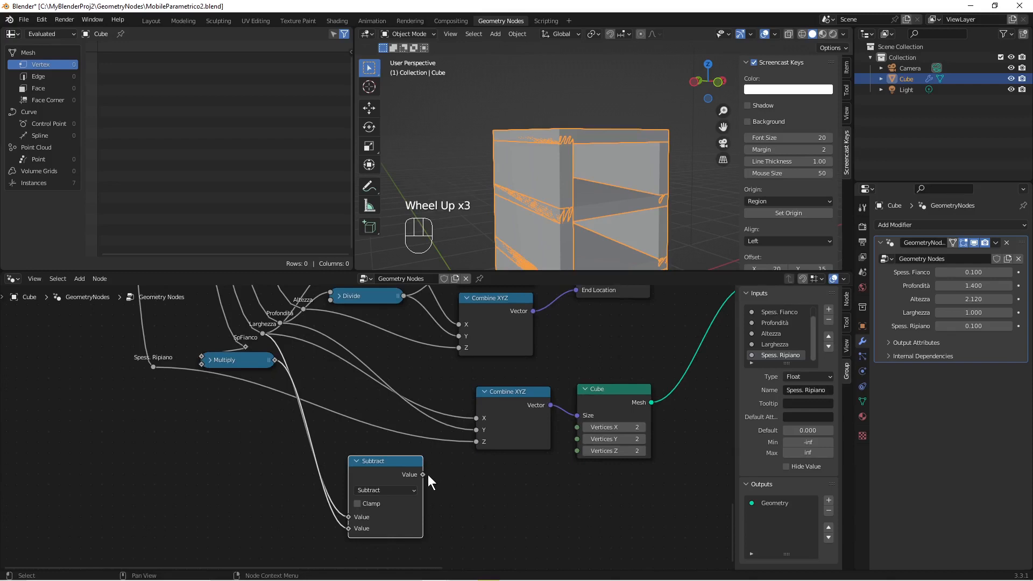
left_click_drag(424, 474, 437, 469)
left_click_drag(443, 425, 472, 418)
- Test the shelf fit by setting Larghezza to 1.43 and Profondità to 1.42 in the modifier
scroll(640, 122, "down", 3)
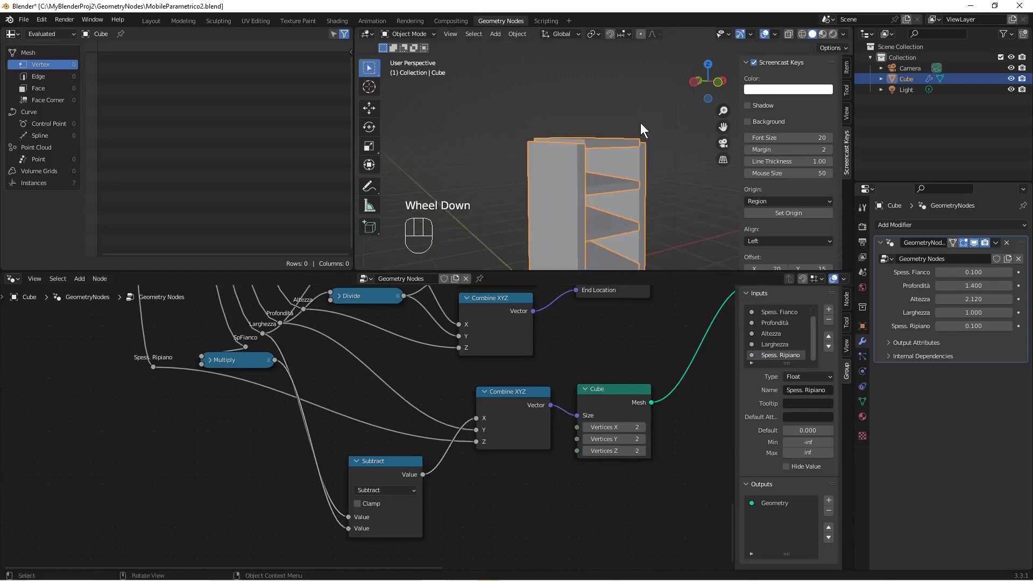
middle_click_drag(640, 123, 611, 153)
key("KP_1")
scroll(609, 130, "up", 3)
scroll(609, 131, "down", 2)
scroll(612, 152, "up", 2)
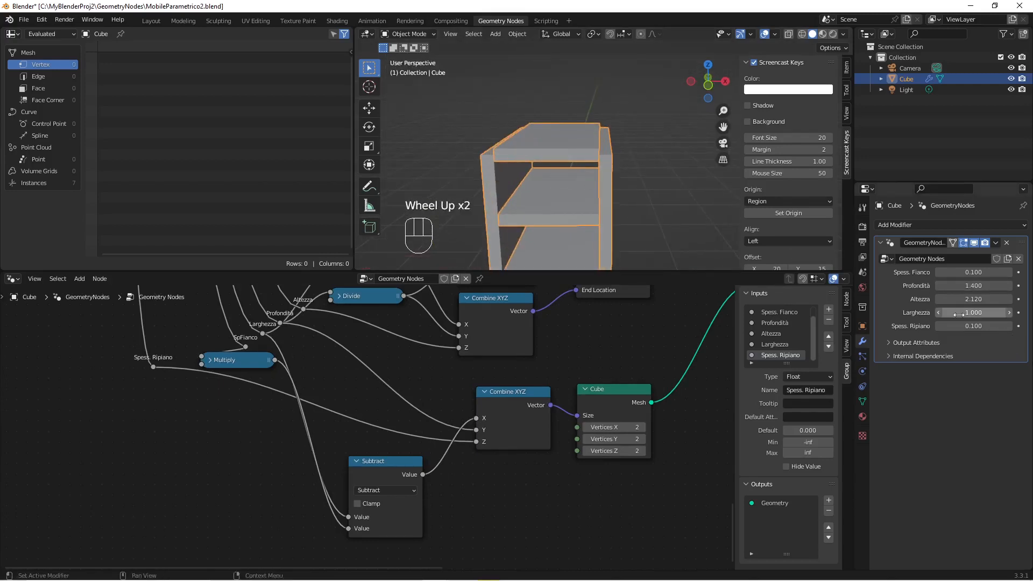
left_click_drag(958, 315, 962, 321)
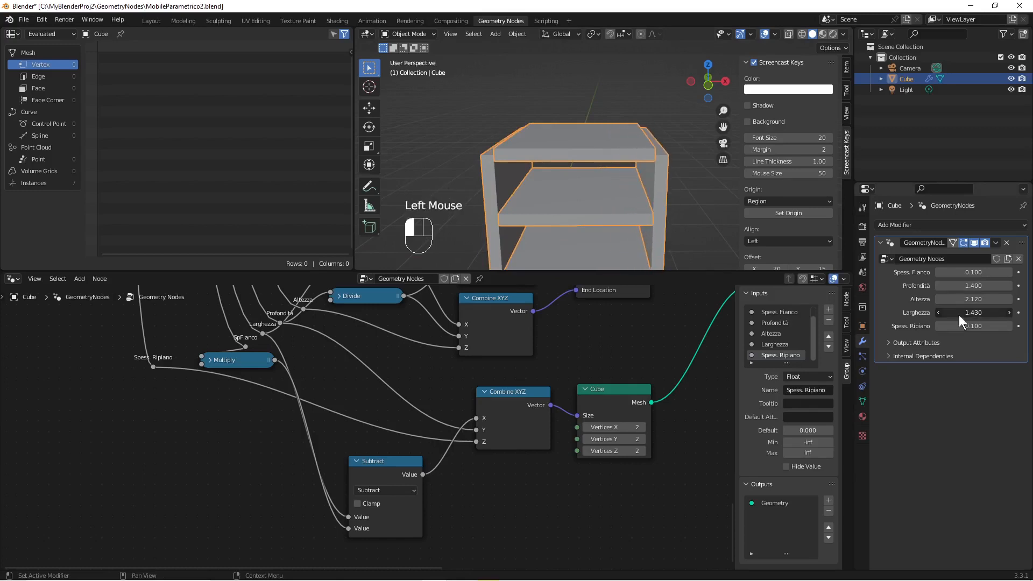
left_click_drag(963, 286, 962, 286)
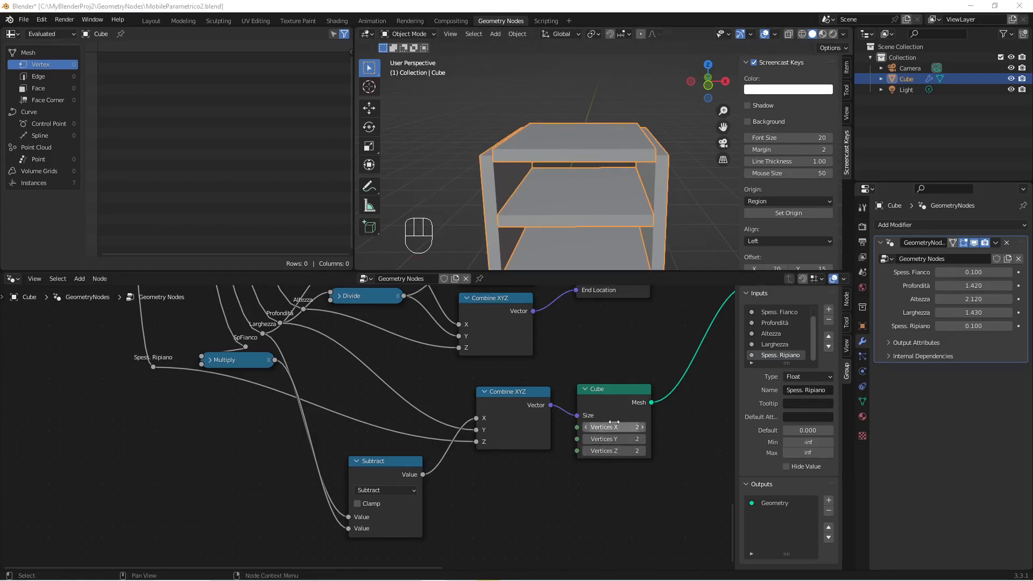
- Examine the bottom shelf's alignment with the side panels in front view and the Mesh Line's location nodes
scroll(568, 175, "down", 2)
middle_click_drag(573, 194, 534, 141)
key("KP_1")
scroll(570, 179, "down", 2)
scroll(534, 141, "up", 3)
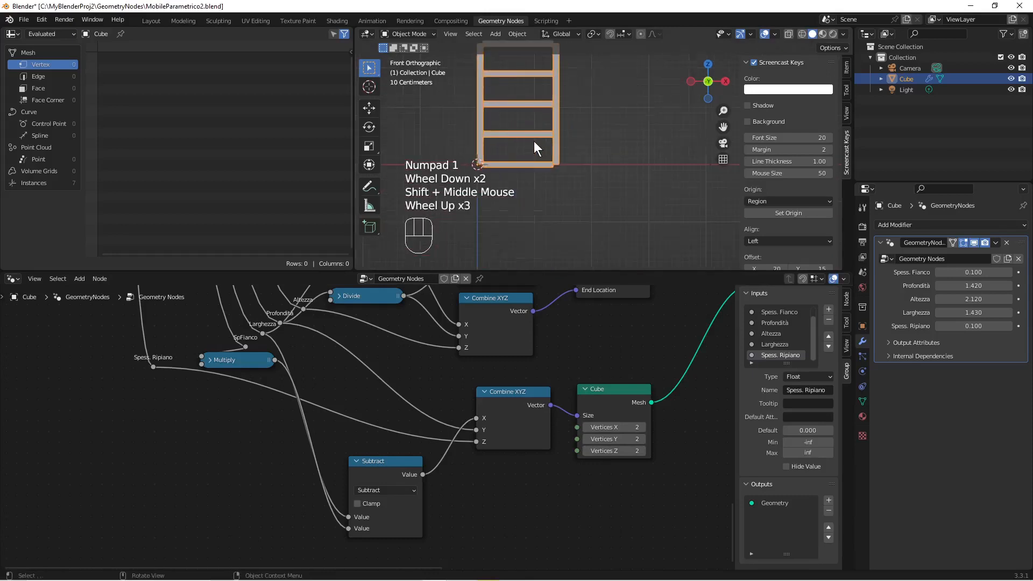
middle_click_drag(477, 168, 534, 208, "shift")
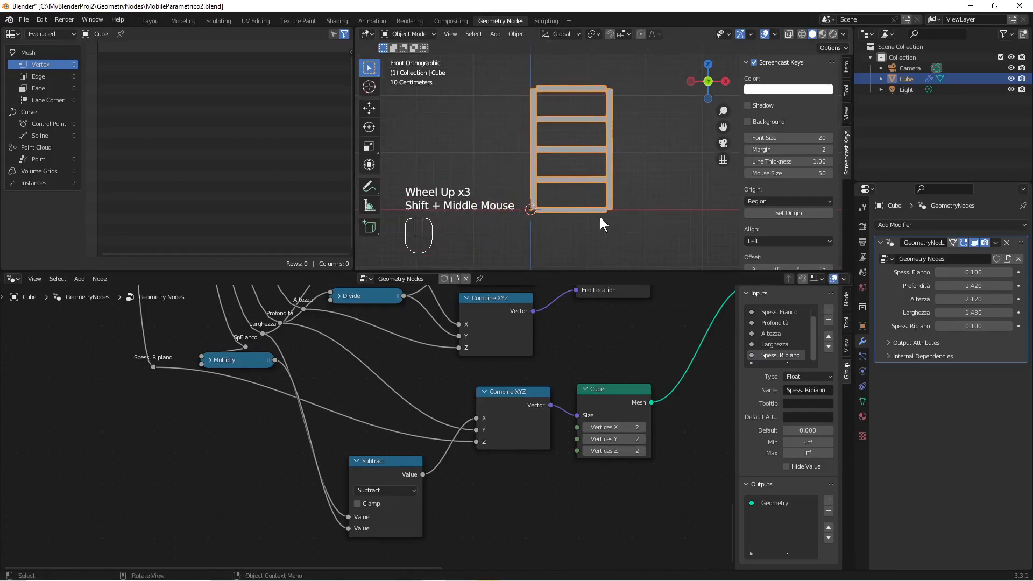
scroll(611, 156, "up", 1)
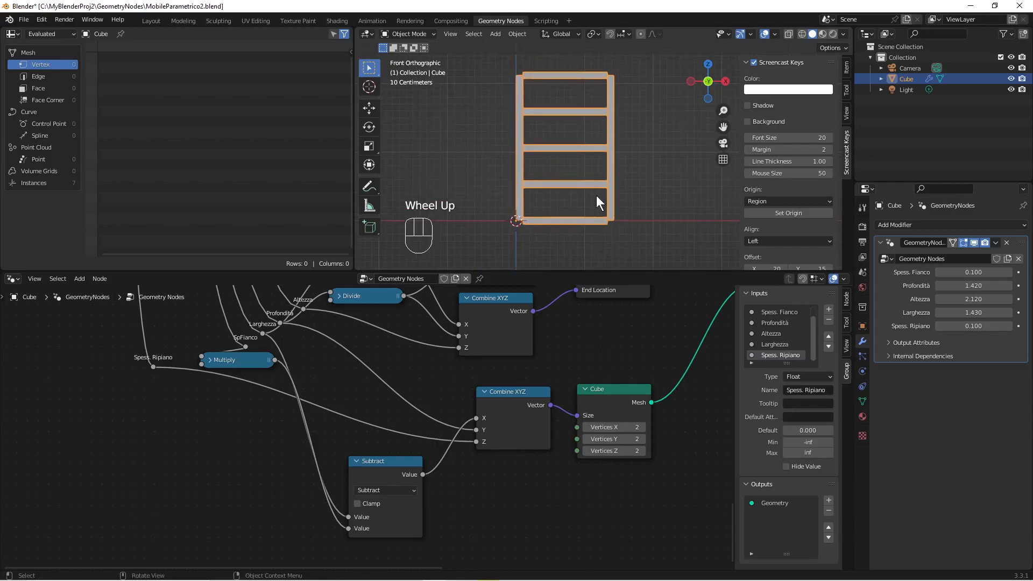
scroll(596, 195, "up", 2)
middle_click_drag(596, 195, 609, 130, "shift")
scroll(589, 177, "up", 3)
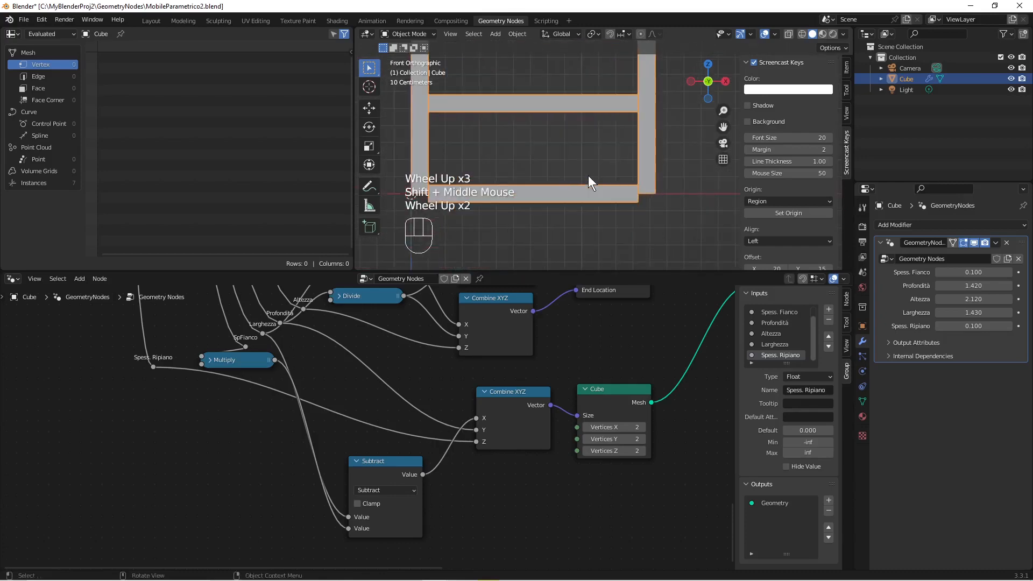
middle_click_drag(595, 207, 665, 199, "shift")
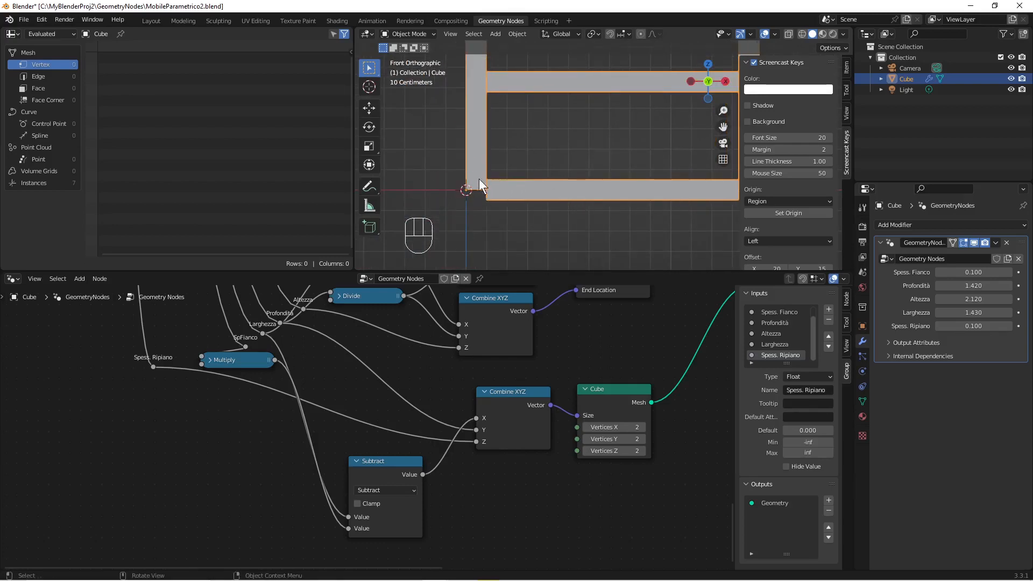
scroll(499, 192, "down", 1)
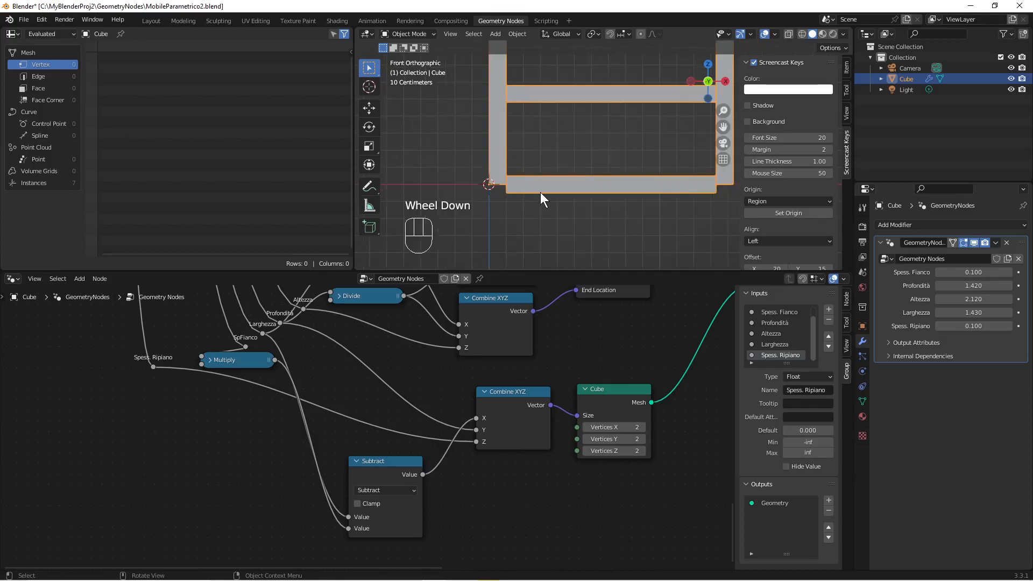
scroll(406, 307, "down", 1)
middle_click_drag(406, 306, 386, 399, "shift")
scroll(386, 399, "up", 3)
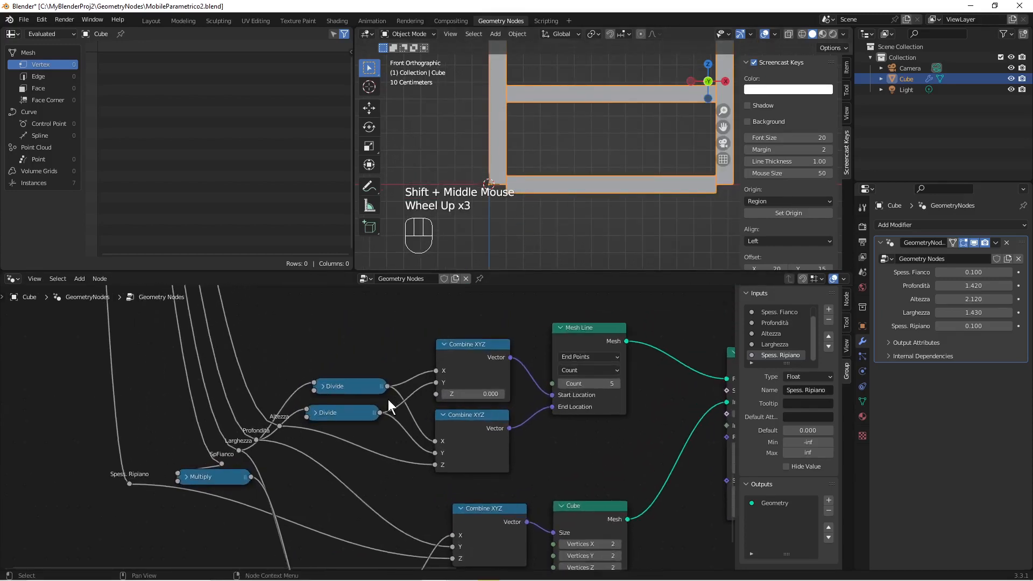
- Test a Z value of 0.05 on the Combine XYZ node feeding the Mesh Line's Start Location, and reset it to 0
left_click(484, 393)
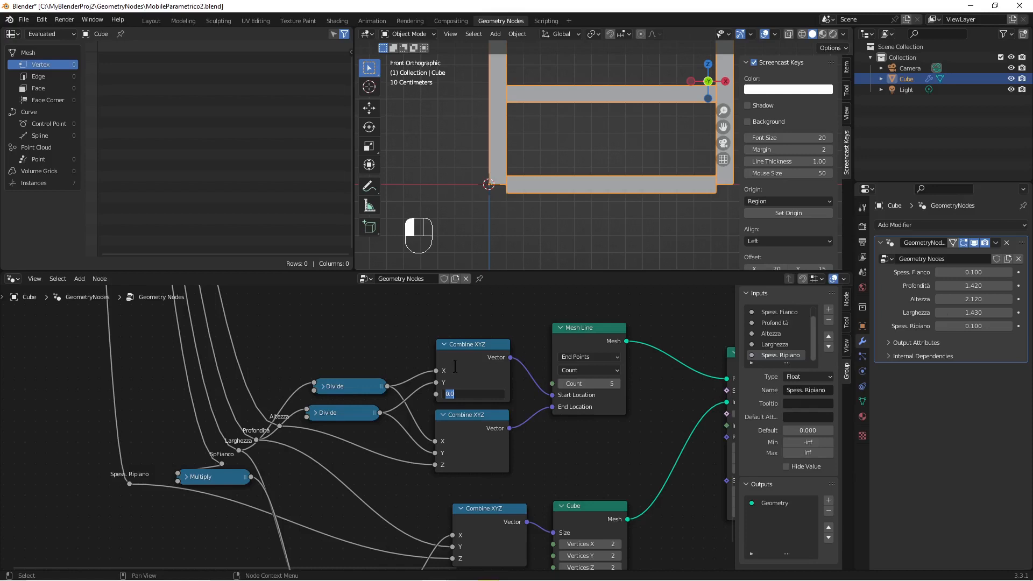
key("BackSpace")
key("Return")
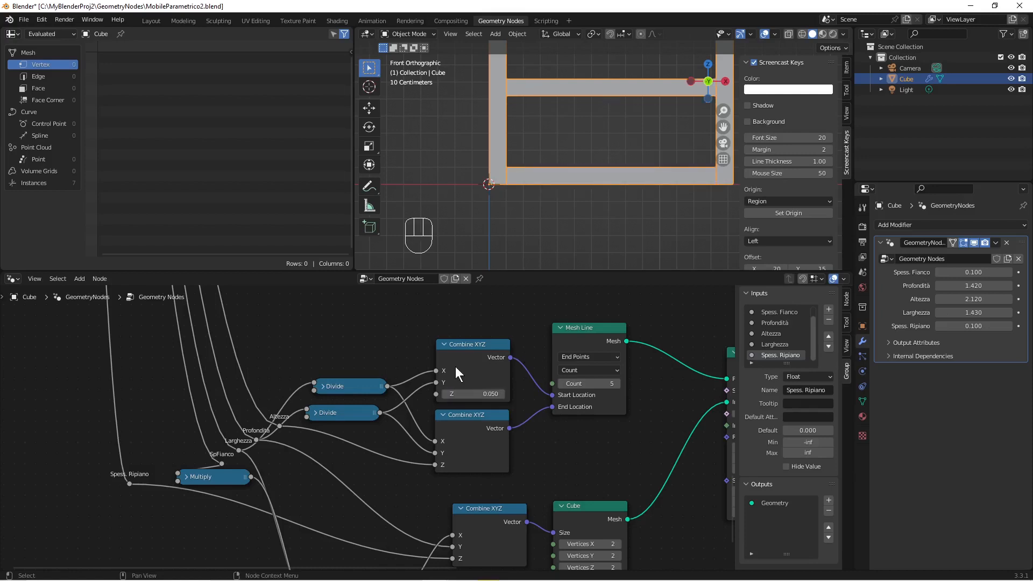
left_click(463, 393)
type("0")
key("Return")
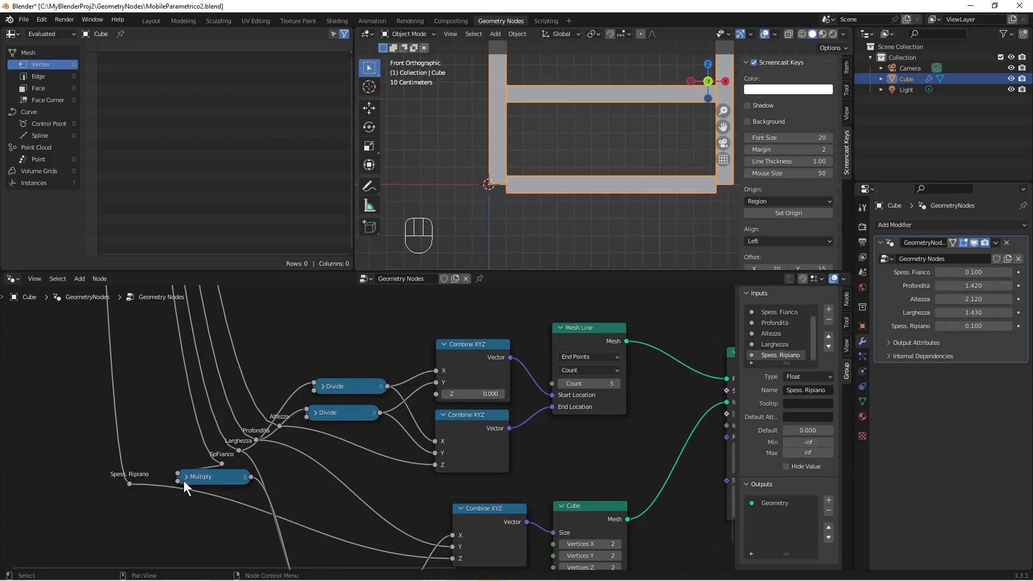
- Duplicate a Divide node with divisor 2, collapse the copy and place it above the Mesh Line's Combine XYZ nodes' inputs
left_click(328, 388)
right_click(328, 389)
left_click(328, 388)
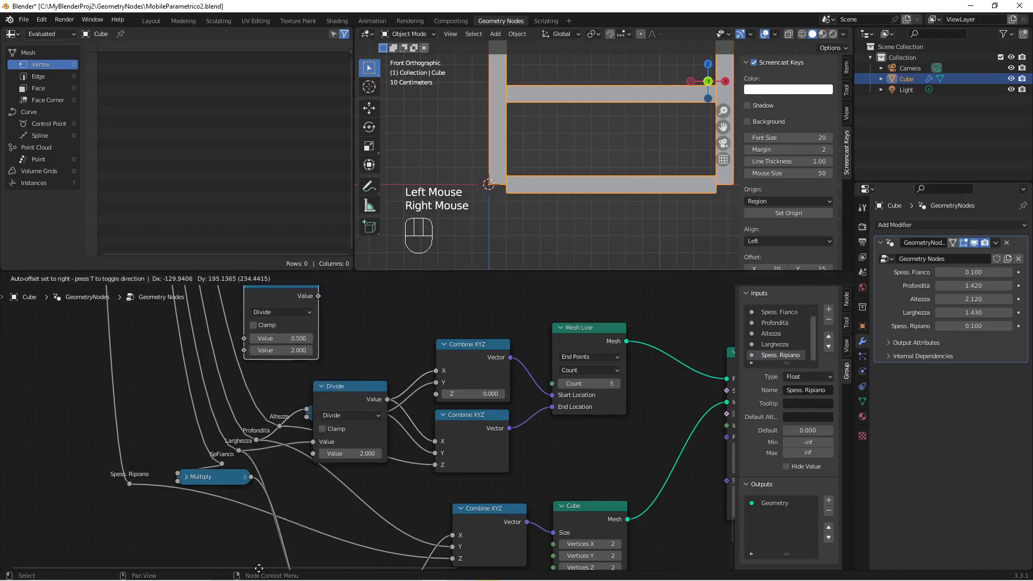
left_click(287, 286)
left_click_drag(293, 288, 311, 321)
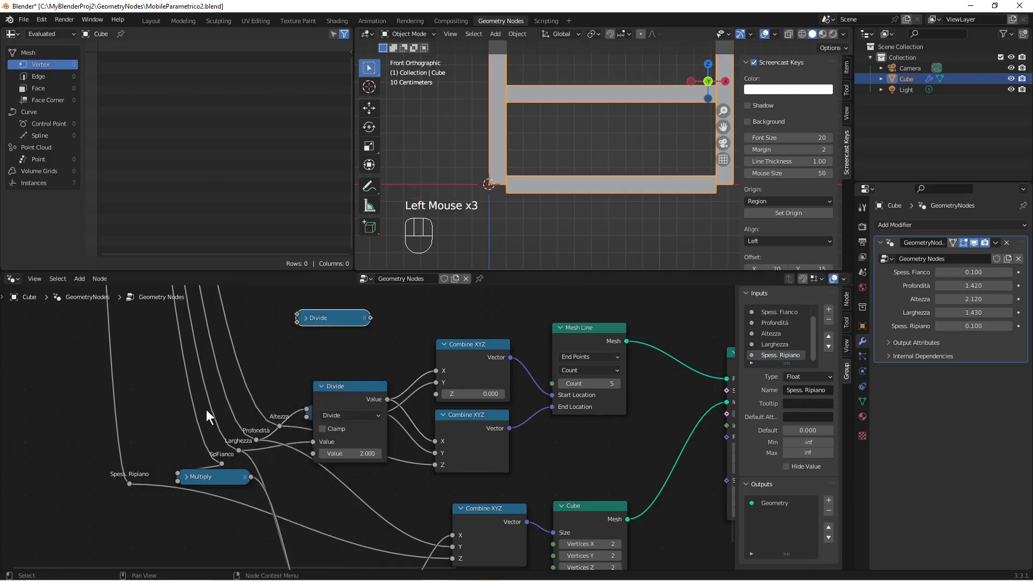
- Route Spess. Ripiano through the collapsed Divide copy into the Z input of the Start Location Combine XYZ, and shift that node upward
left_click_drag(130, 483, 293, 314)
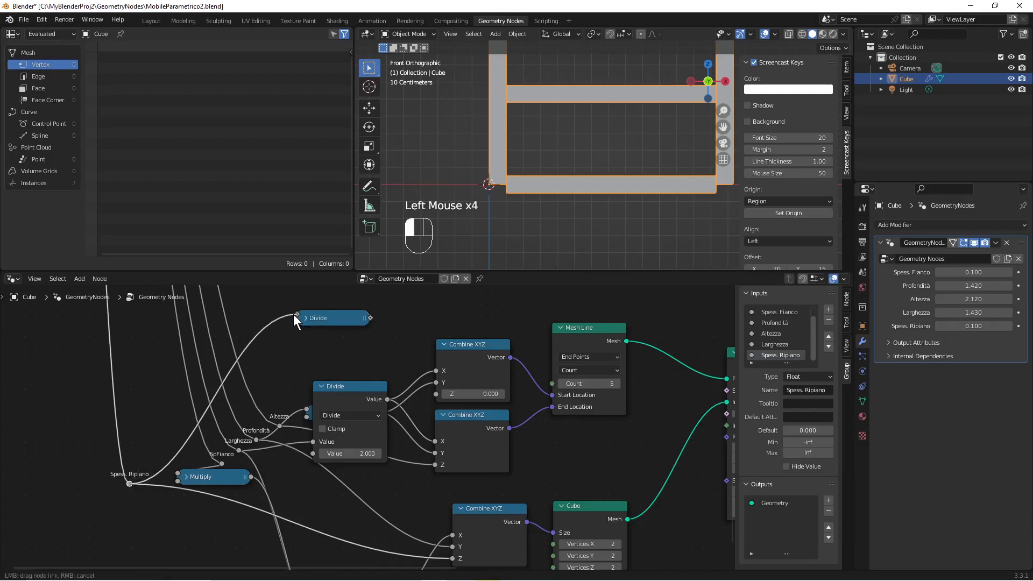
left_click(370, 317)
left_click_drag(370, 317, 406, 387)
left_click_drag(426, 400, 433, 395)
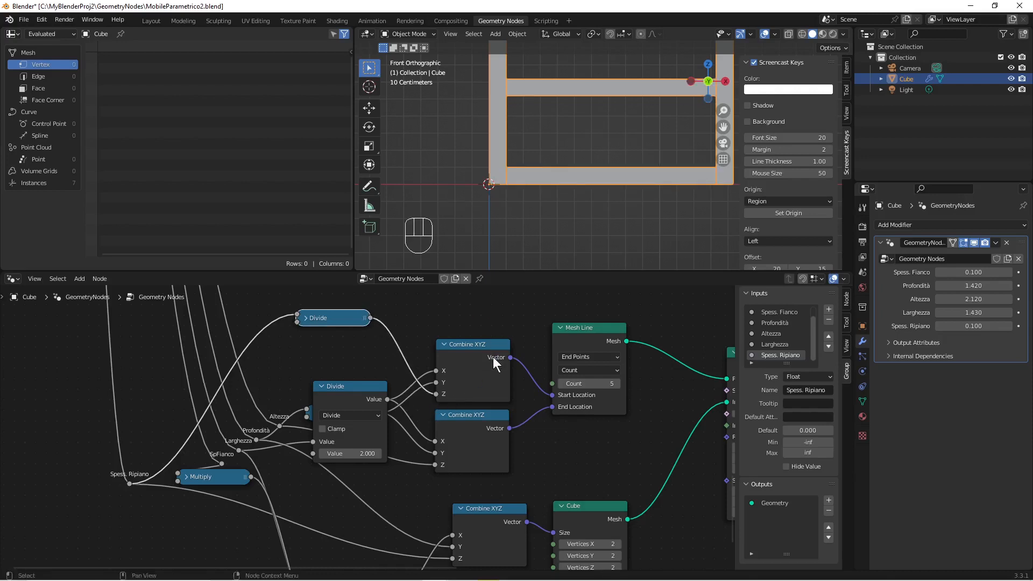
left_click_drag(493, 357, 496, 332)
- Examine how the bottom and top shelves align with the ends of the side panels in front view
scroll(548, 228, "down", 2)
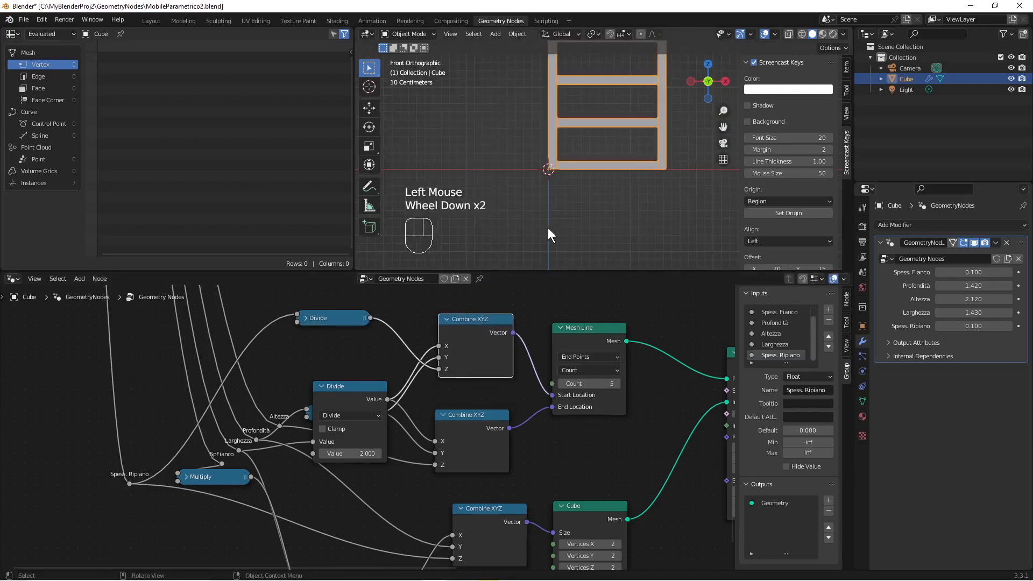
middle_click_drag(547, 228, 557, 203, "shift")
scroll(562, 140, "down", 1)
scroll(573, 119, "up", 2)
middle_click_drag(572, 118, 567, 182, "shift")
scroll(579, 118, "up", 2)
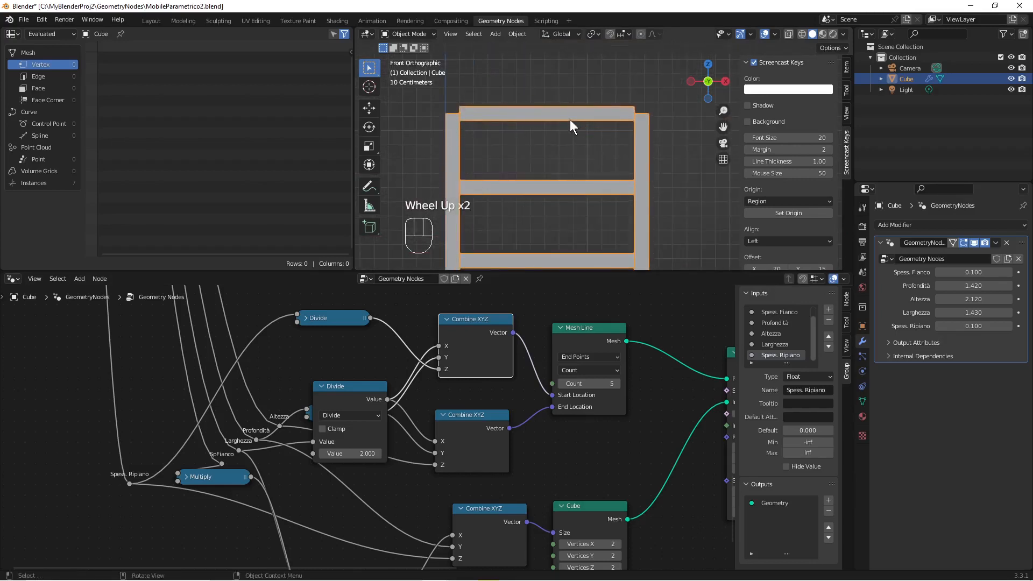
scroll(427, 406, "down", 1)
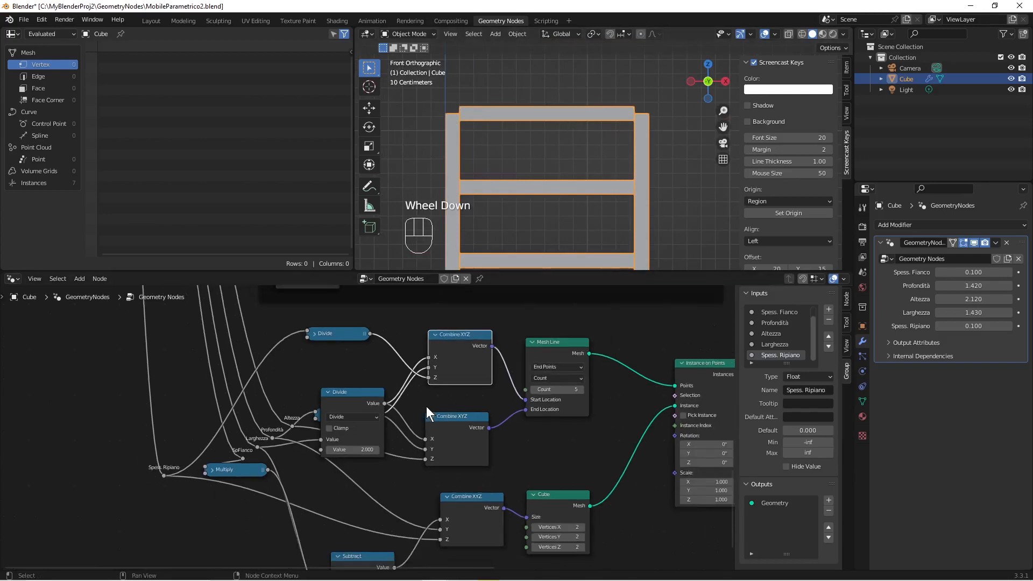
scroll(525, 145, "up", 1)
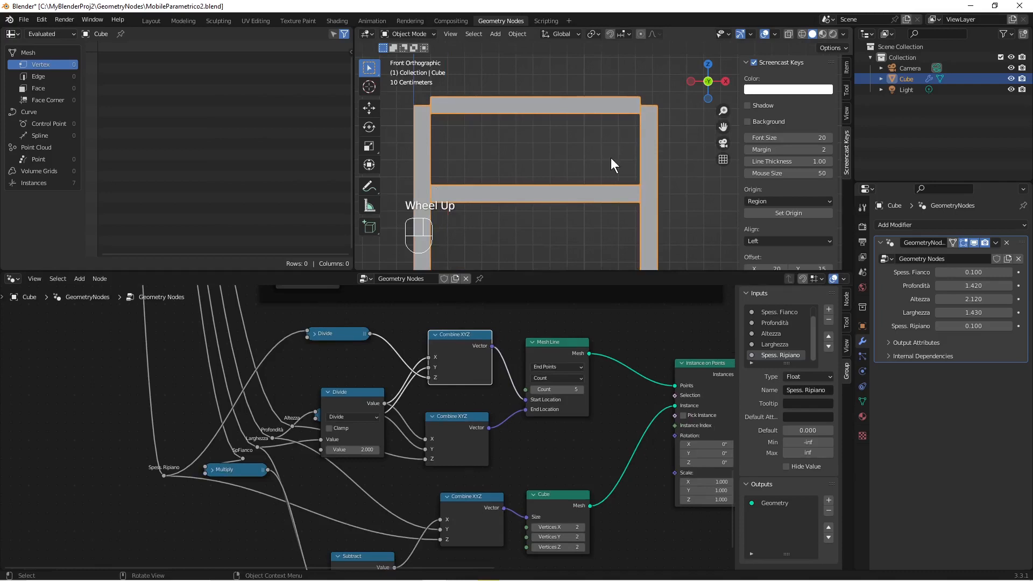
scroll(610, 158, "down", 1)
middle_click_drag(586, 194, 561, 147, "shift")
scroll(573, 163, "down", 2)
scroll(401, 411, "down", 2)
- Examine the Multiply and Subtract nodes and their links to the shelf Cube's Combine XYZ node
middle_click_drag(419, 519, 449, 422, "shift")
scroll(445, 431, "up", 3)
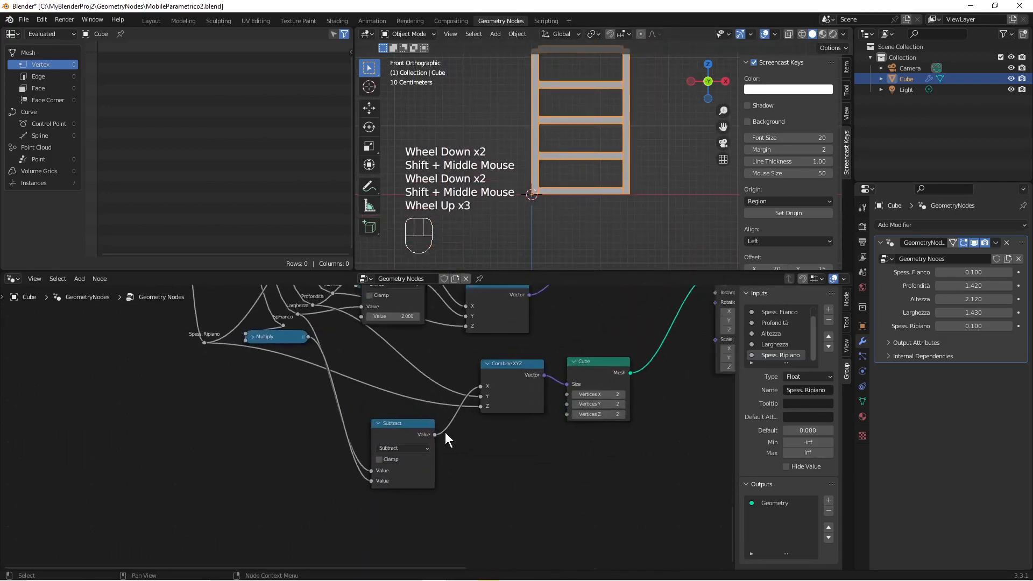
scroll(444, 431, "up", 1)
left_click(287, 337)
scroll(293, 431, "down", 2)
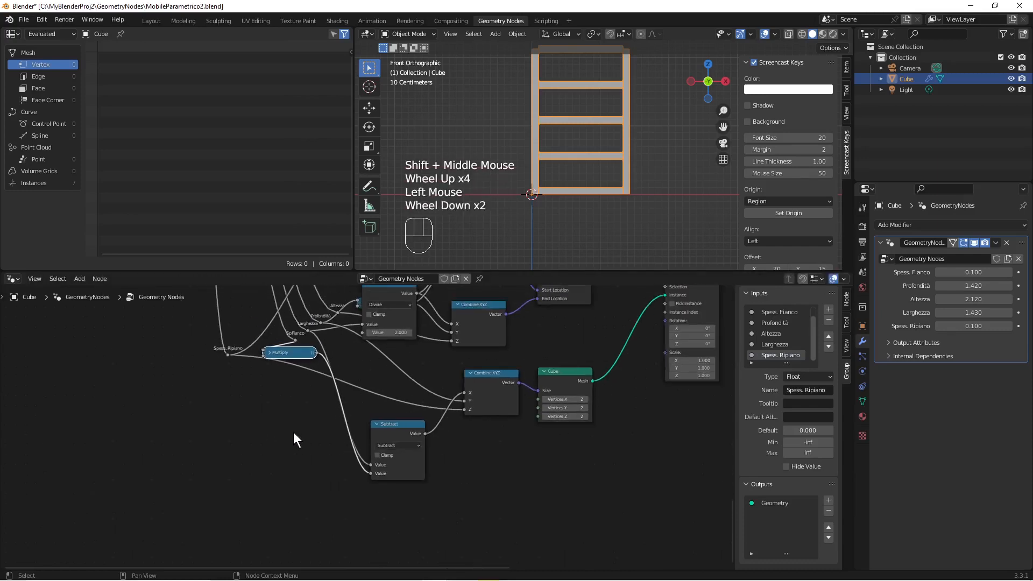
middle_click_drag(293, 431, 268, 490, "shift")
scroll(592, 117, "down", 1)
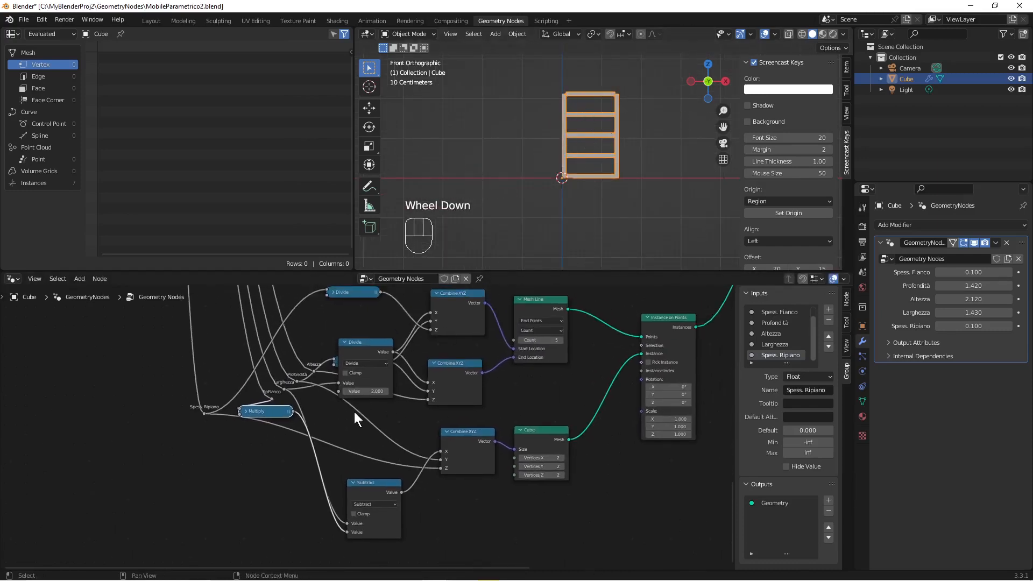
scroll(353, 412, "up", 3)
scroll(368, 415, "down", 3)
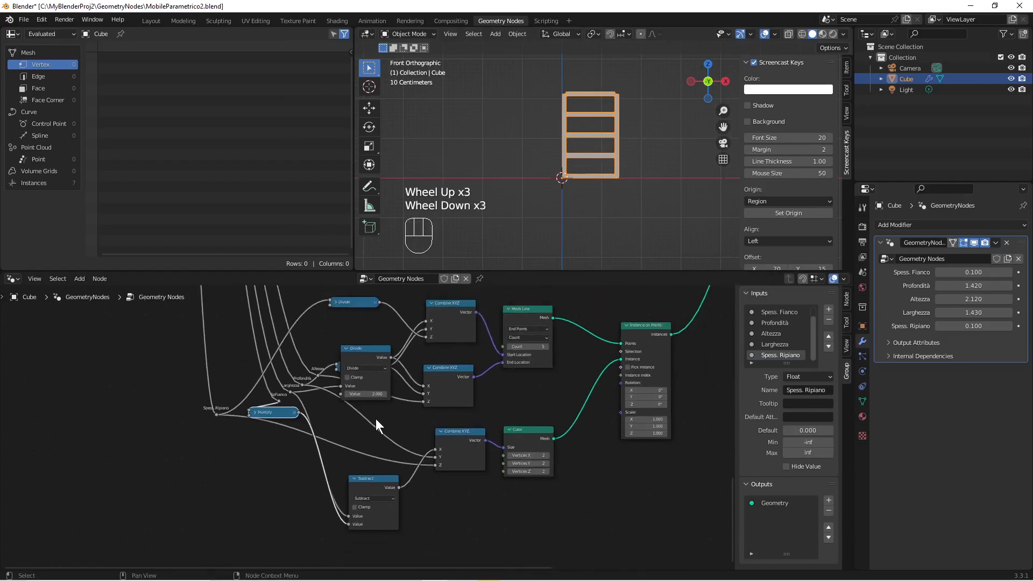
- Duplicate the Subtract node, place the copy below the Multiply node and connect Altezza to its first Value input
scroll(377, 420, "up", 2)
left_click(366, 488)
right_click(366, 488)
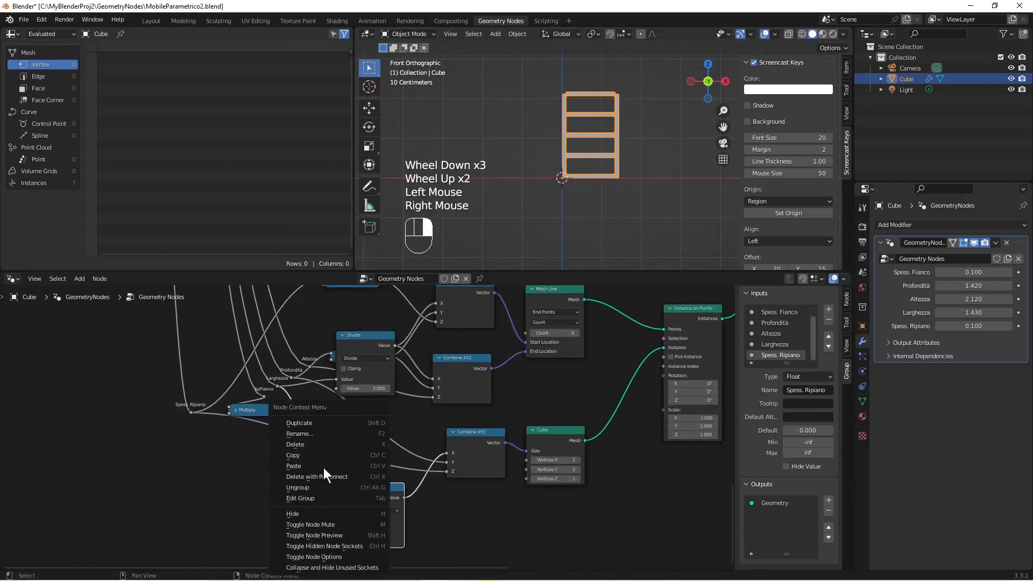
left_click(318, 422)
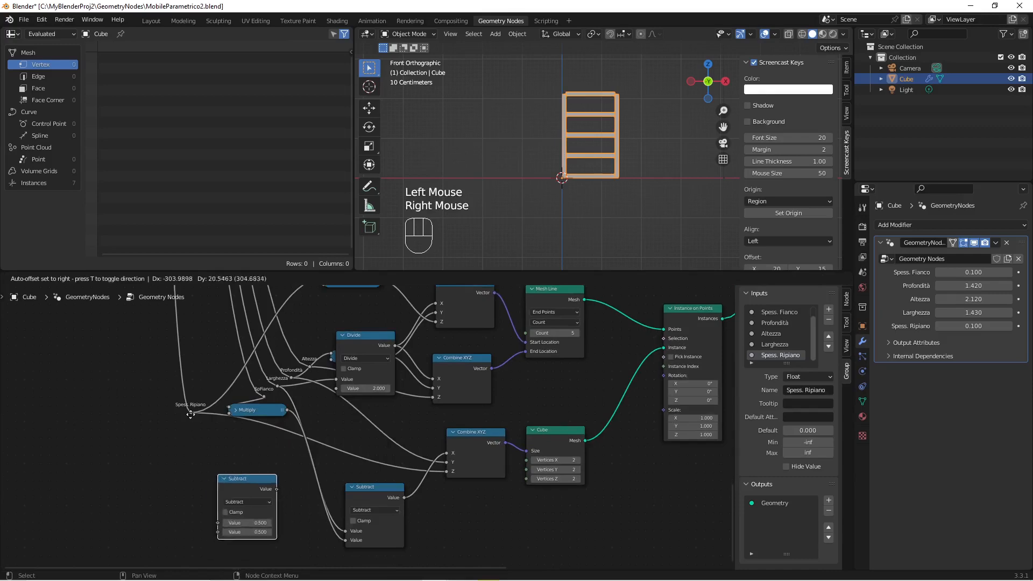
left_click(223, 427)
scroll(224, 427, "down", 2)
scroll(226, 421, "up", 4)
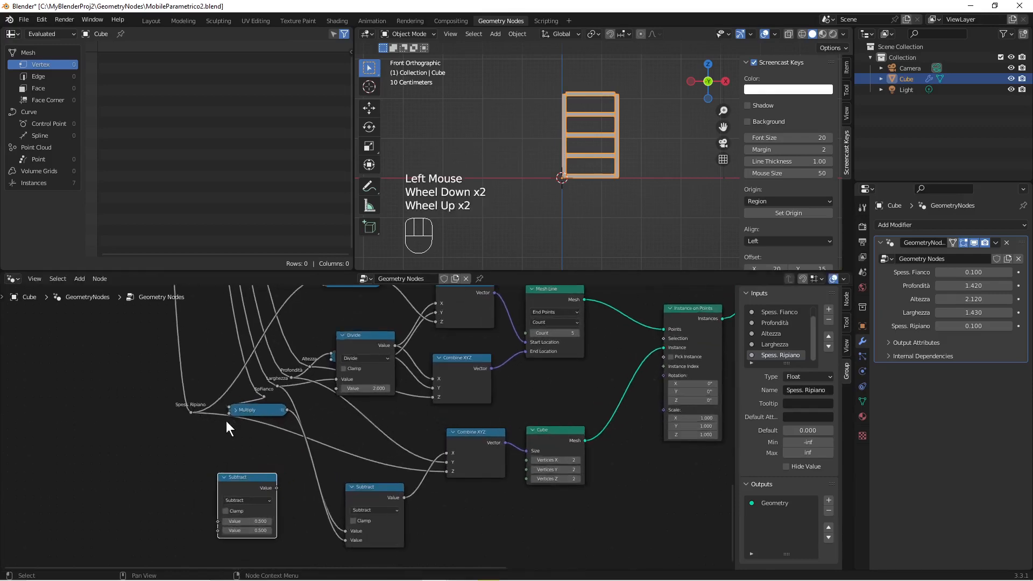
left_click_drag(298, 356, 189, 537)
left_click_drag(238, 494, 262, 487)
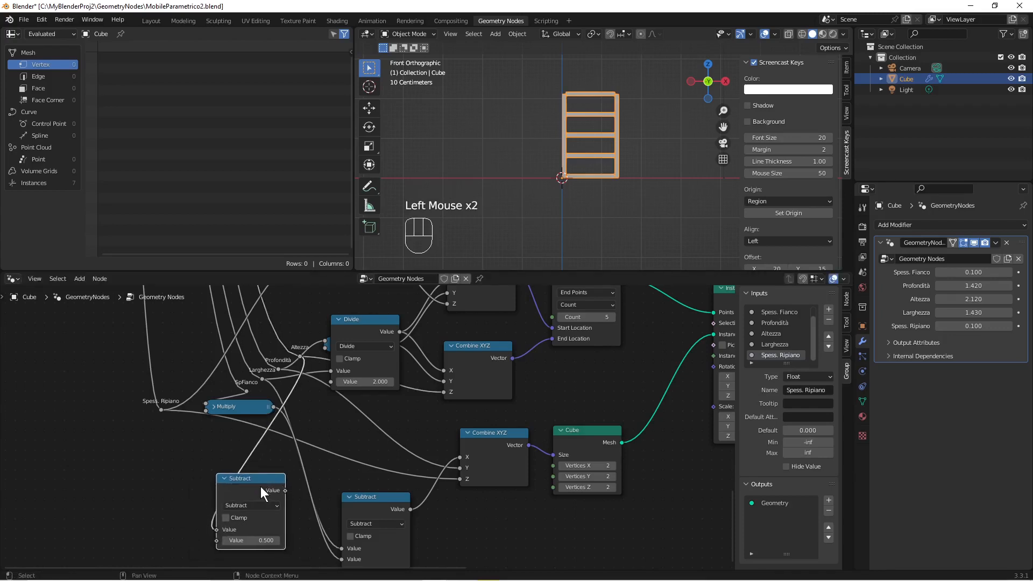
- Duplicate the expanded Divide node and place the copy beside the input side of the new Subtract node
left_click_drag(364, 320, 374, 320)
right_click(379, 318)
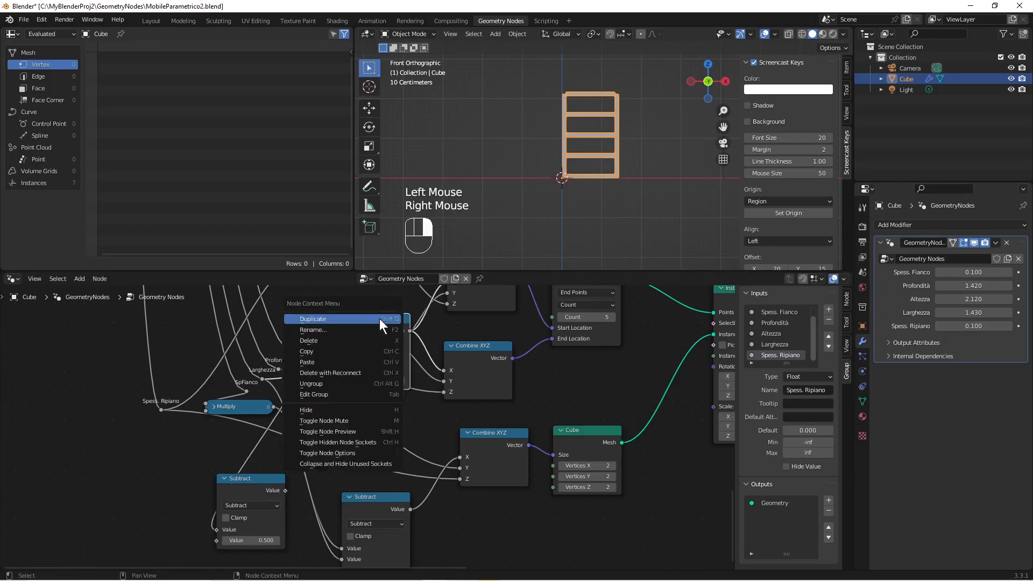
left_click(379, 318)
left_click(507, 500)
scroll(509, 492, "down", 2)
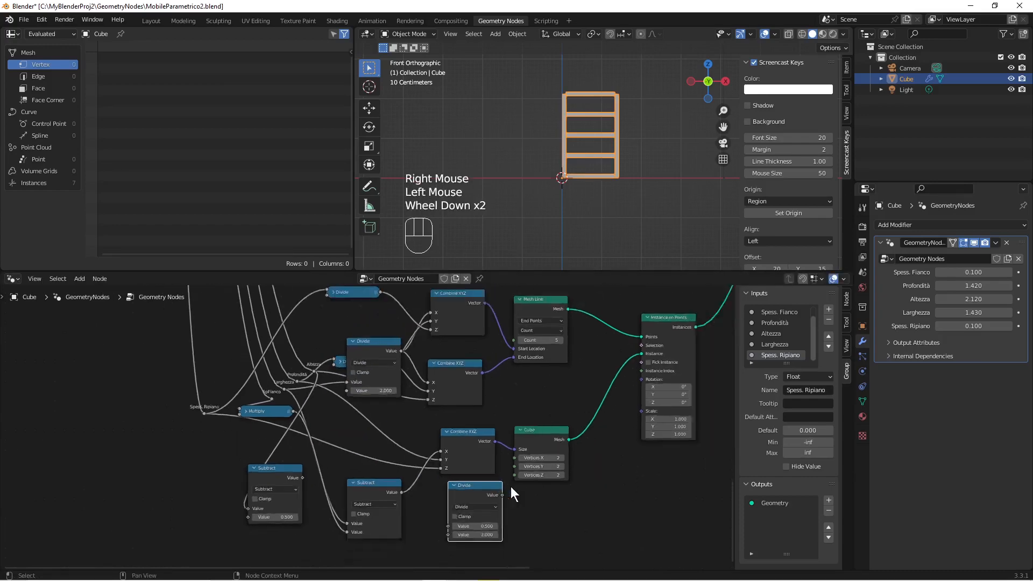
left_click_drag(476, 484, 206, 491)
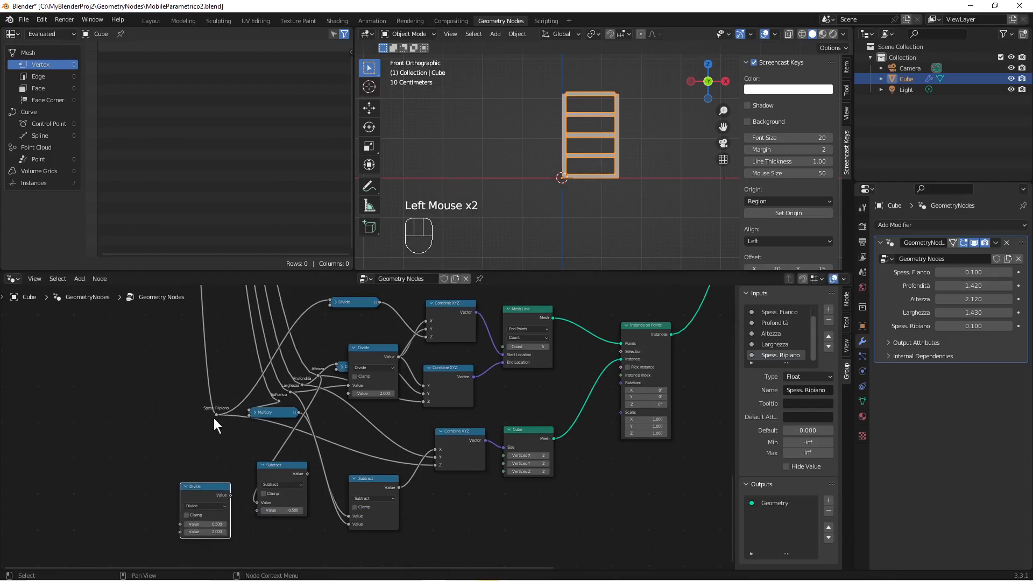
- Route Spess. Ripiano through the new Divide into the new Subtract's second Value, and feed its output to the End Location Combine XYZ's Z
left_click_drag(216, 415, 180, 524)
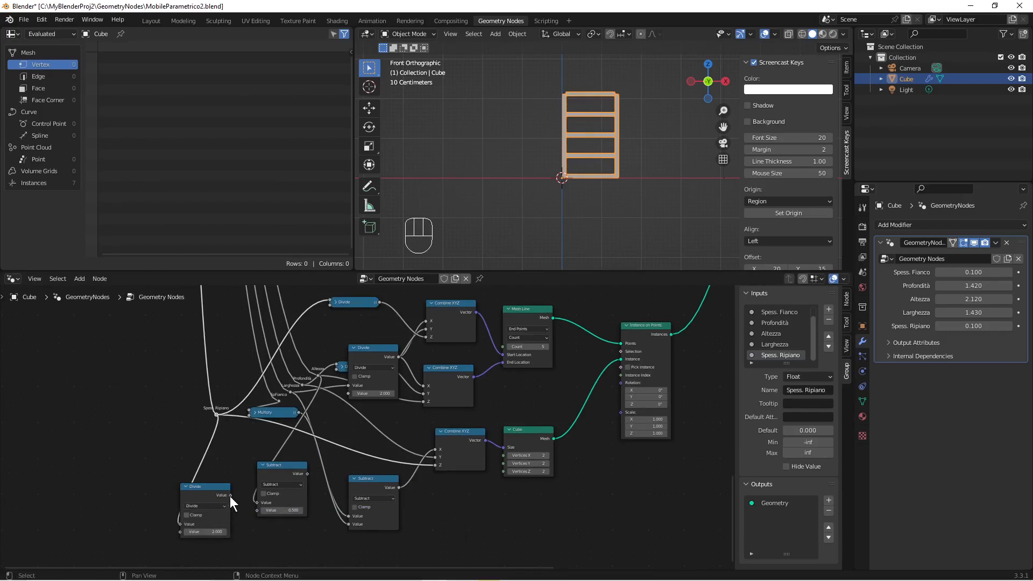
left_click_drag(230, 495, 259, 511)
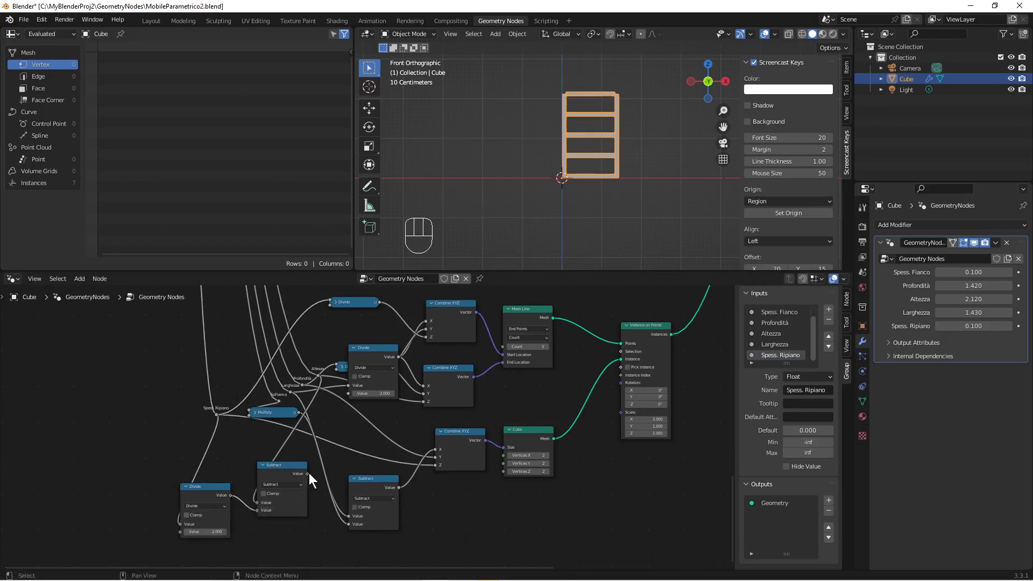
left_click_drag(308, 473, 320, 473)
left_click_drag(375, 455, 424, 403)
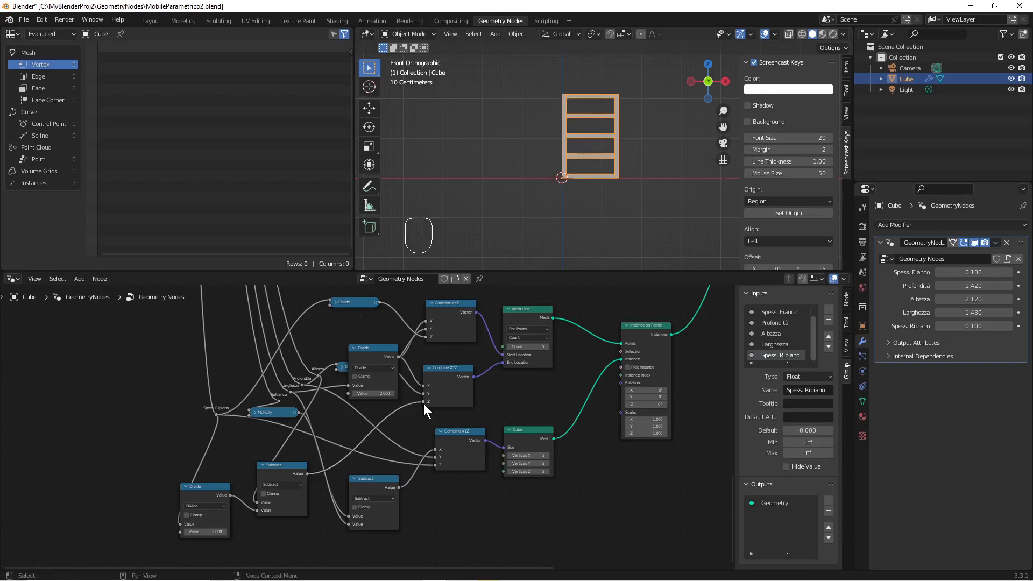
- Check the top and bottom shelves' alignment with the side panels in front and perspective views
scroll(552, 173, "up", 2)
middle_click_drag(552, 173, 563, 208, "shift")
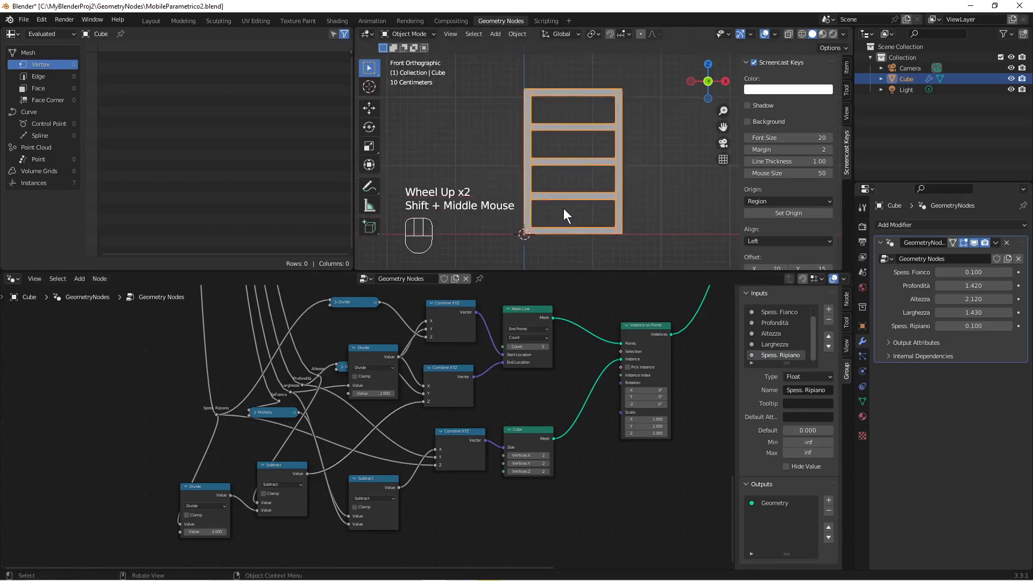
scroll(547, 133, "up", 2)
middle_click_drag(547, 134, 569, 147, "shift")
scroll(586, 132, "down", 1)
scroll(661, 156, "down", 1)
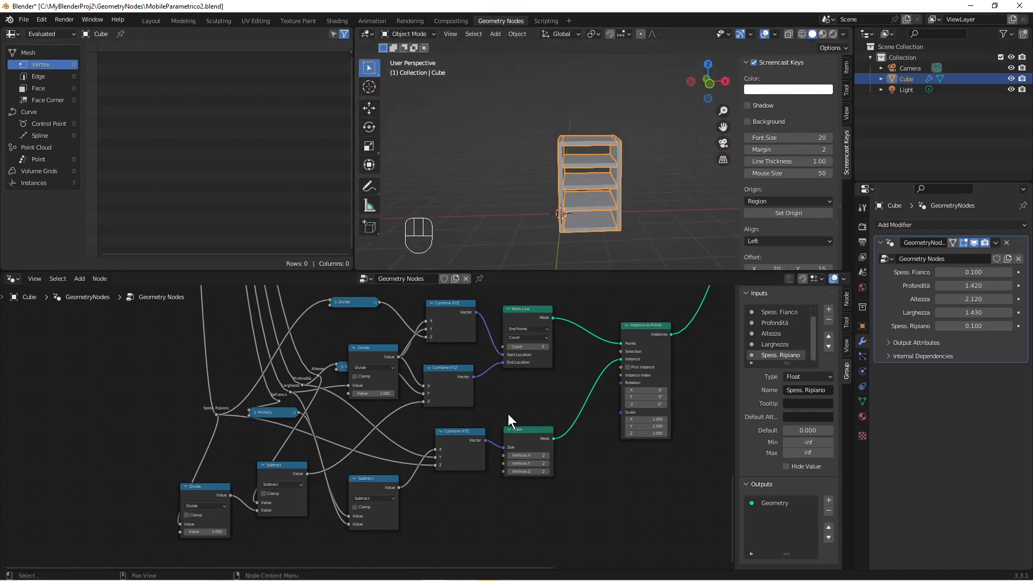
key("ctrl+shift+a")
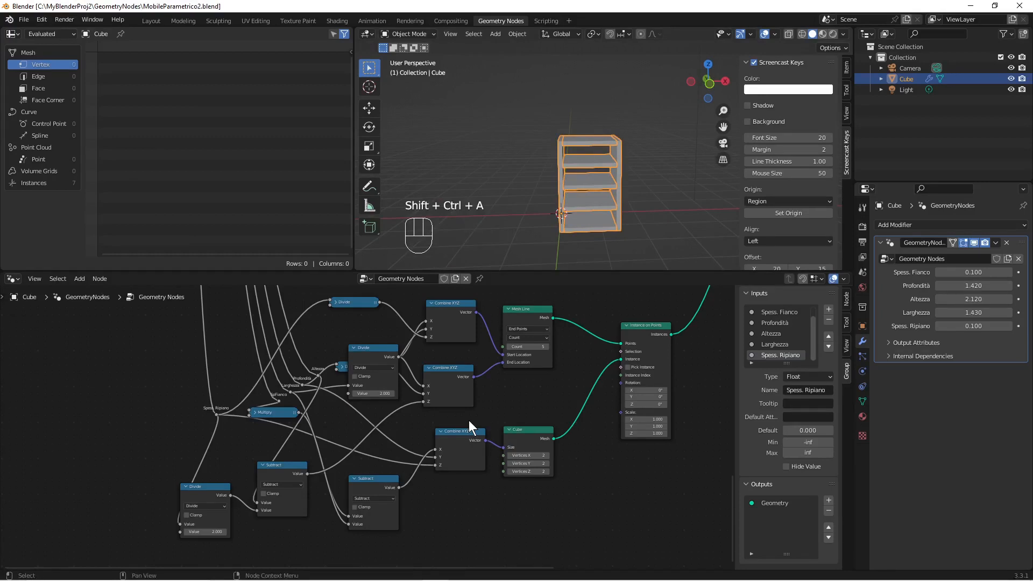
- Expose the Mesh Line's Count as a new group input and set Count to 7 in the modifier
scroll(469, 420, "up", 1)
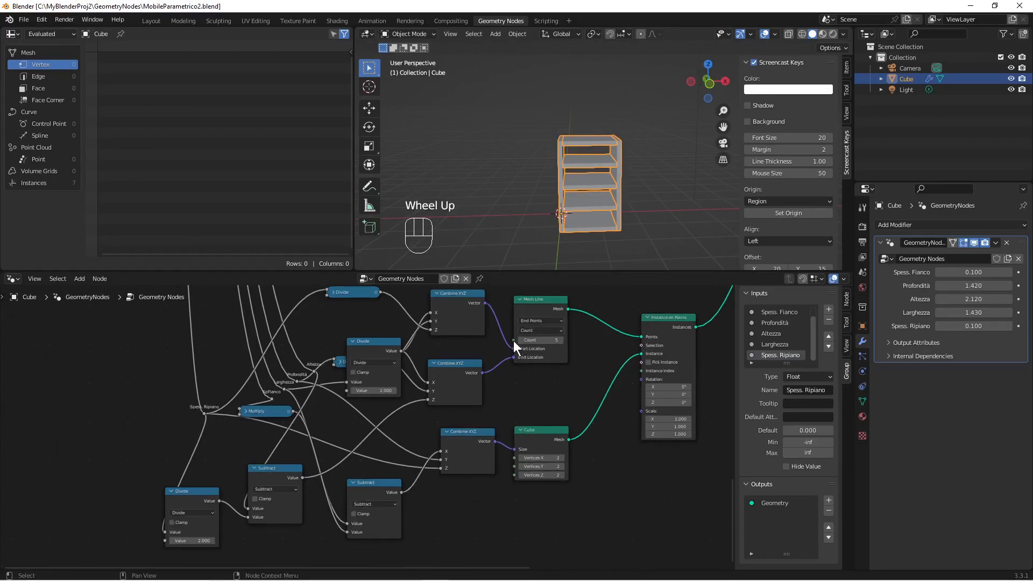
left_click_drag(513, 341, 156, 370)
scroll(199, 403, "down", 3)
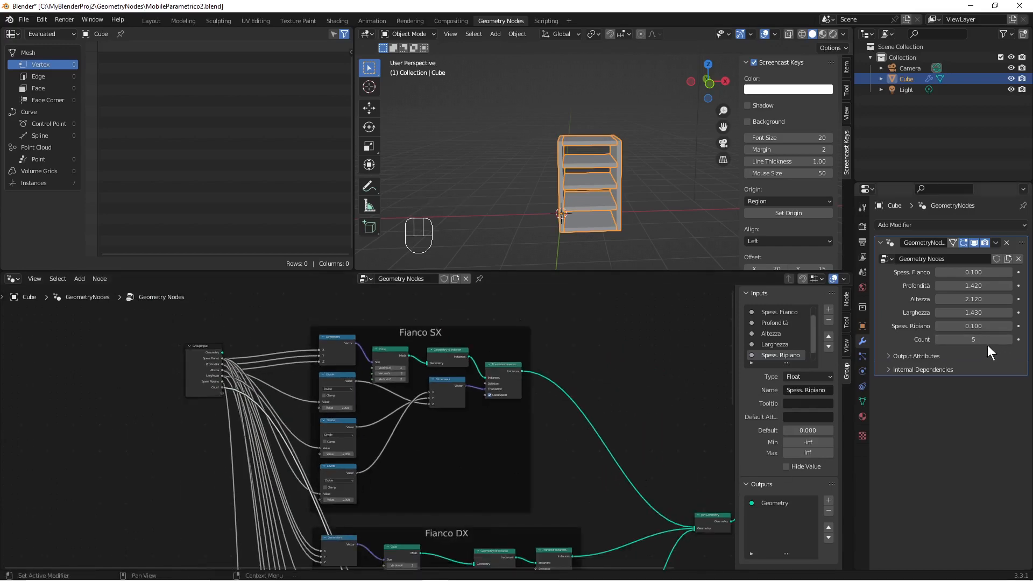
mouse_move(975, 341)
left_mouse_down()
mouse_move(947, 340)
mouse_move(984, 341)
left_mouse_up()
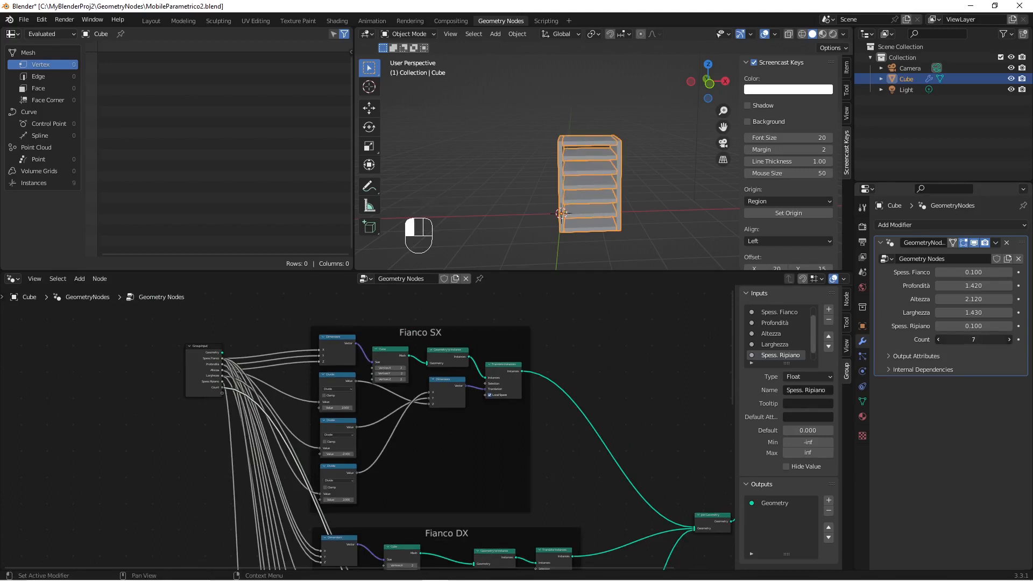
scroll(594, 405, "down", 2)
middle_click_drag(594, 406, 530, 353, "shift")
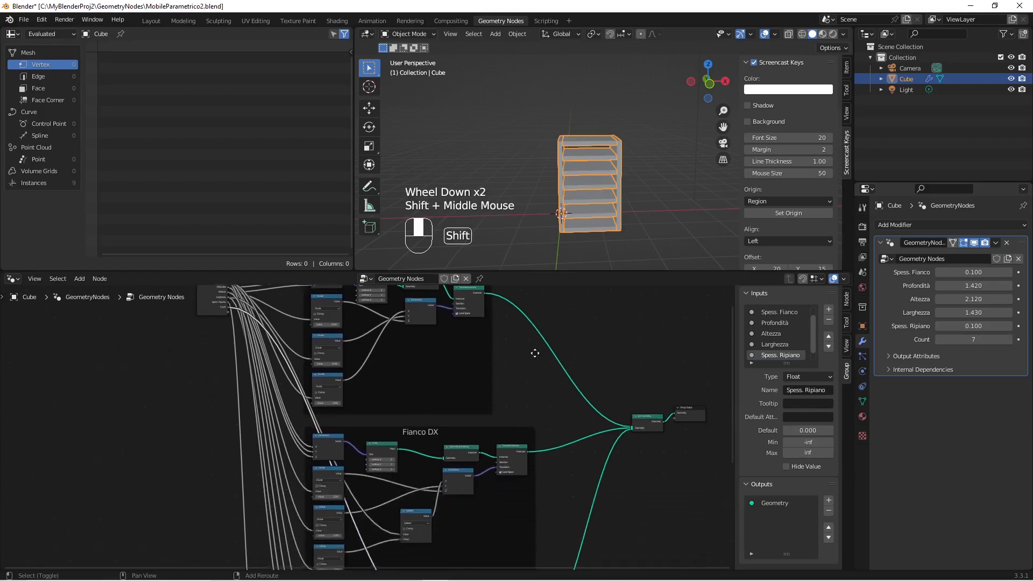
scroll(554, 421, "down", 2)
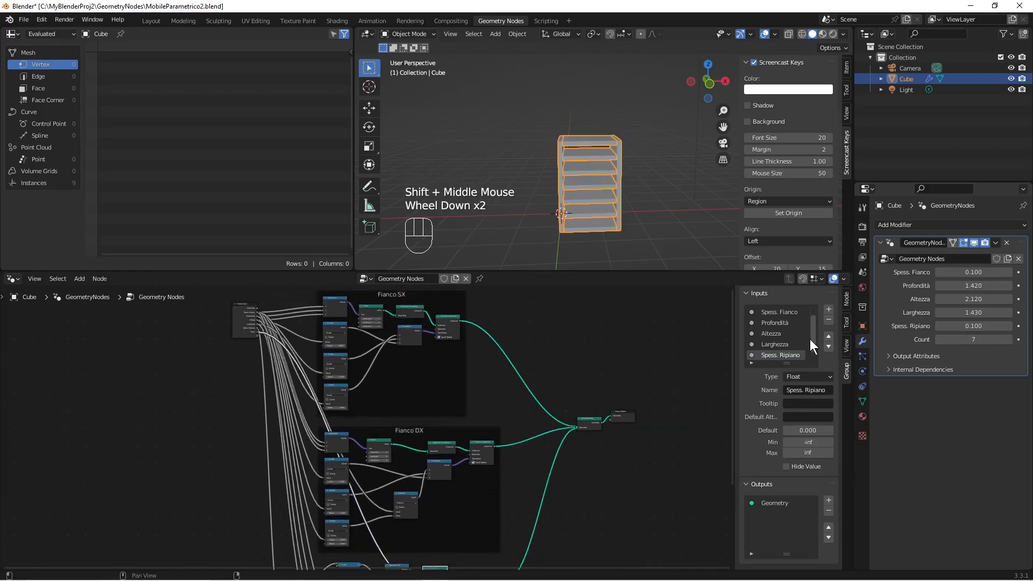
left_click(811, 355)
left_click(814, 358)
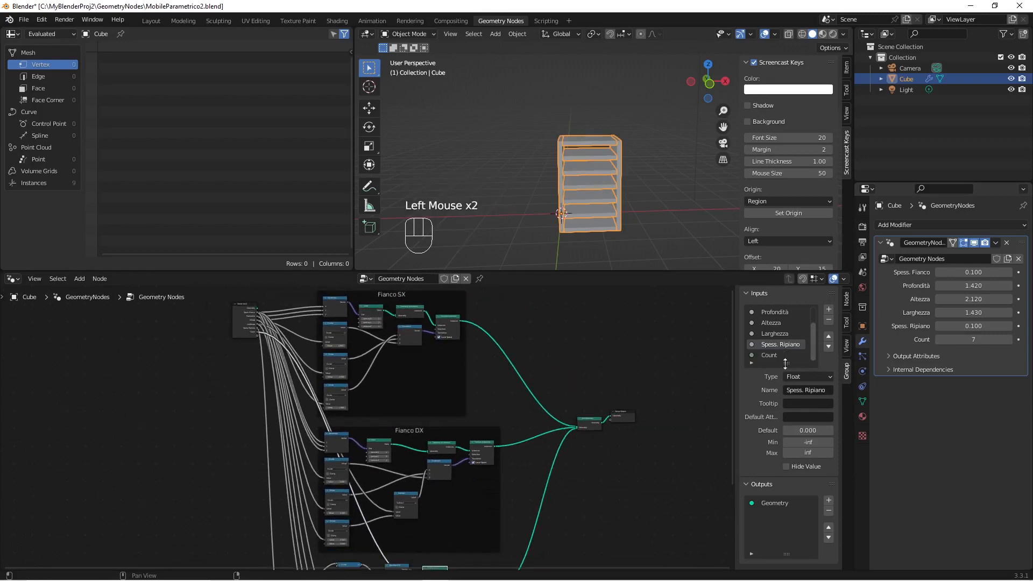
left_click(770, 356)
left_click(799, 391)
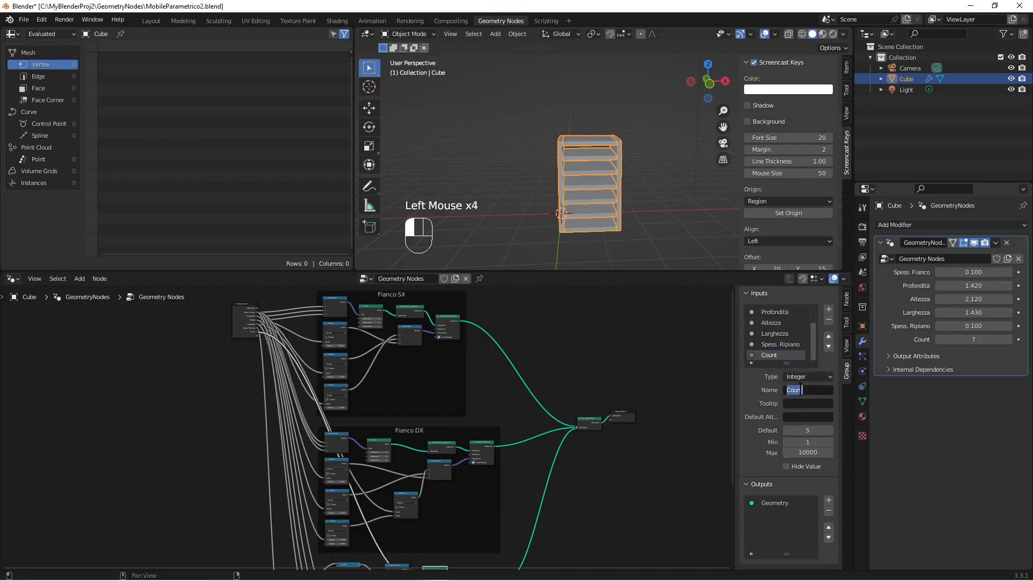
type("N. Risp")
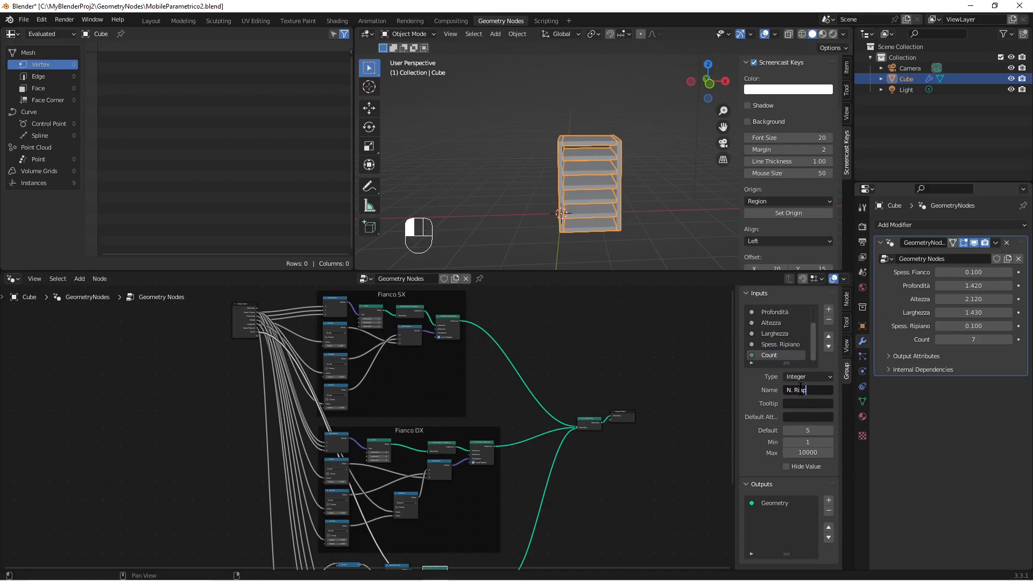
key("BackSpace")
left_click(963, 412)
- Add a reroute on the link feeding the Mesh Line's Count and place it above the Spess. Ripiano reroute, before the shelf nodes
scroll(537, 446, "down", 2)
scroll(518, 467, "down", 1)
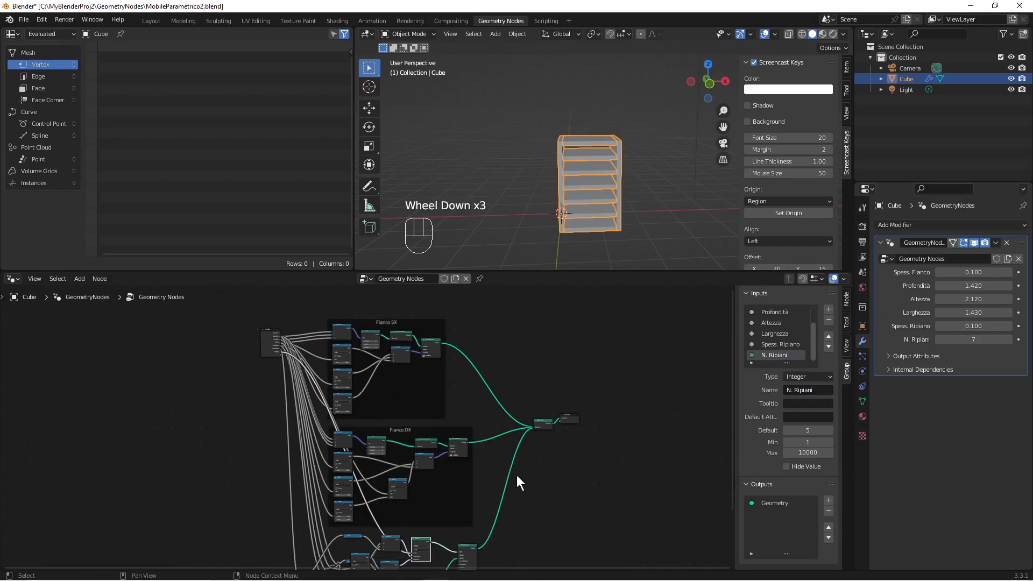
middle_click_drag(516, 475, 557, 379, "shift")
scroll(509, 449, "up", 4)
middle_click_drag(505, 451, 574, 373, "shift")
scroll(611, 414, "up", 3)
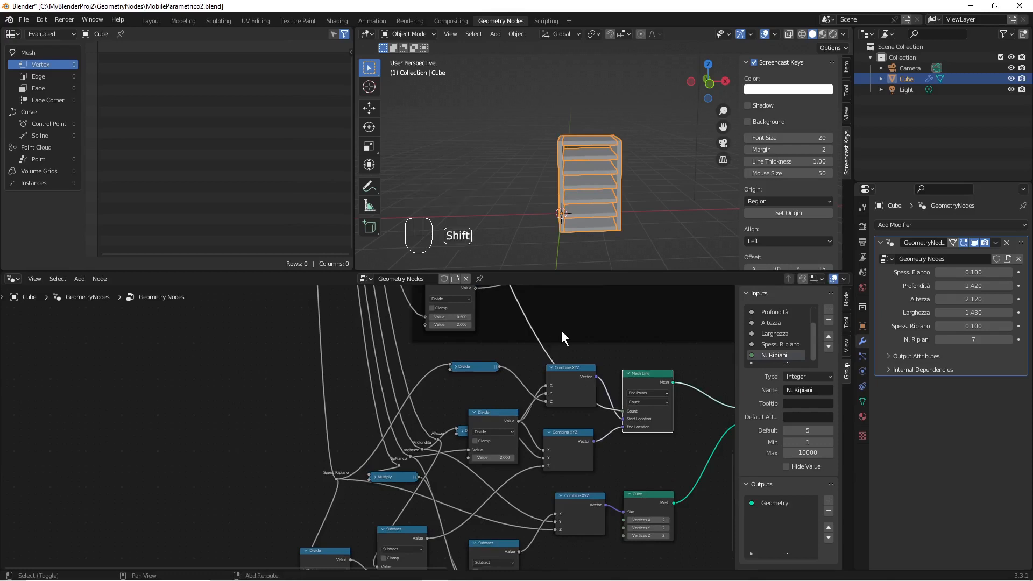
right_click_drag(561, 331, 521, 346, "shift")
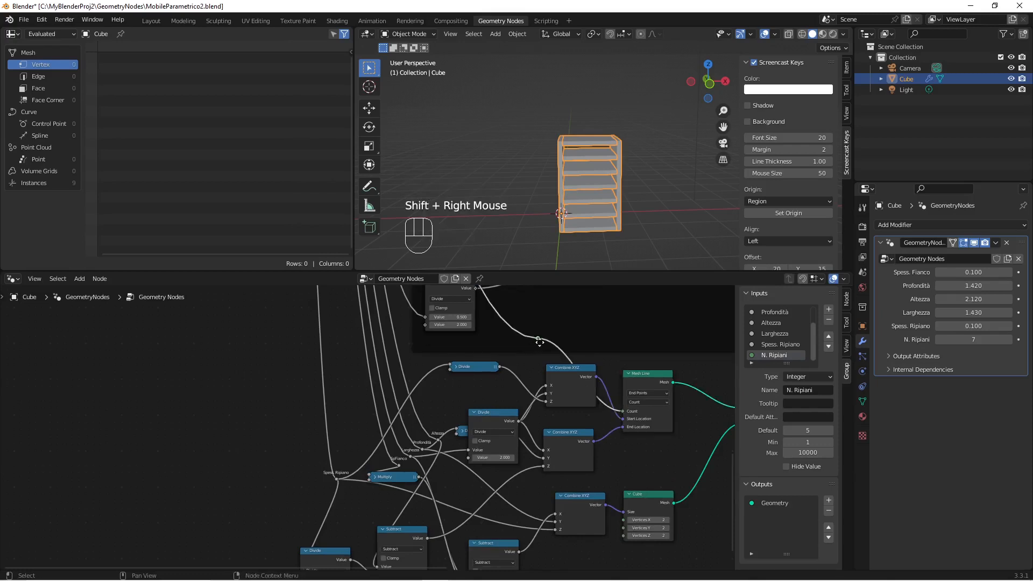
key("ctrl+z")
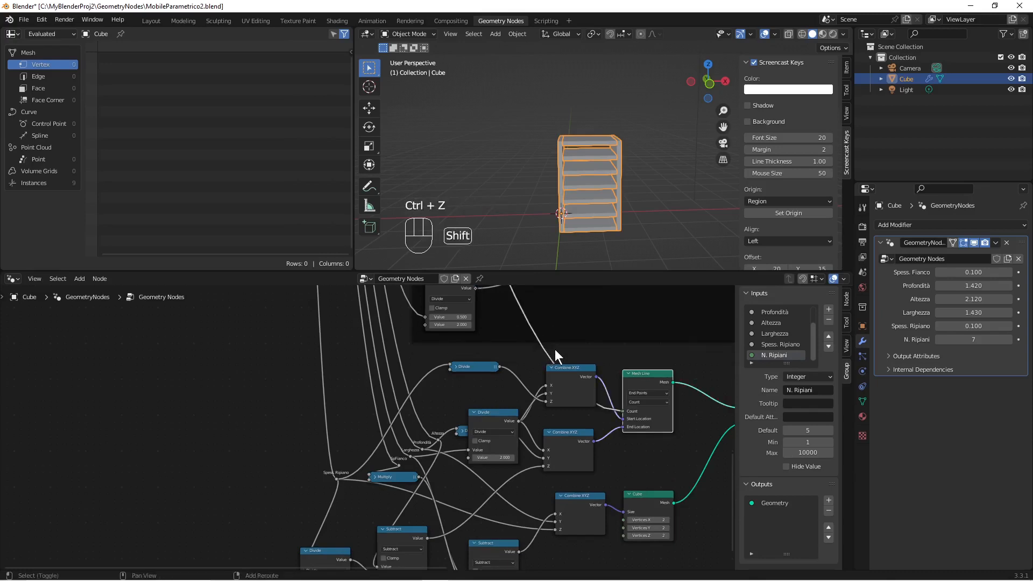
right_click_drag(554, 350, 537, 354, "shift")
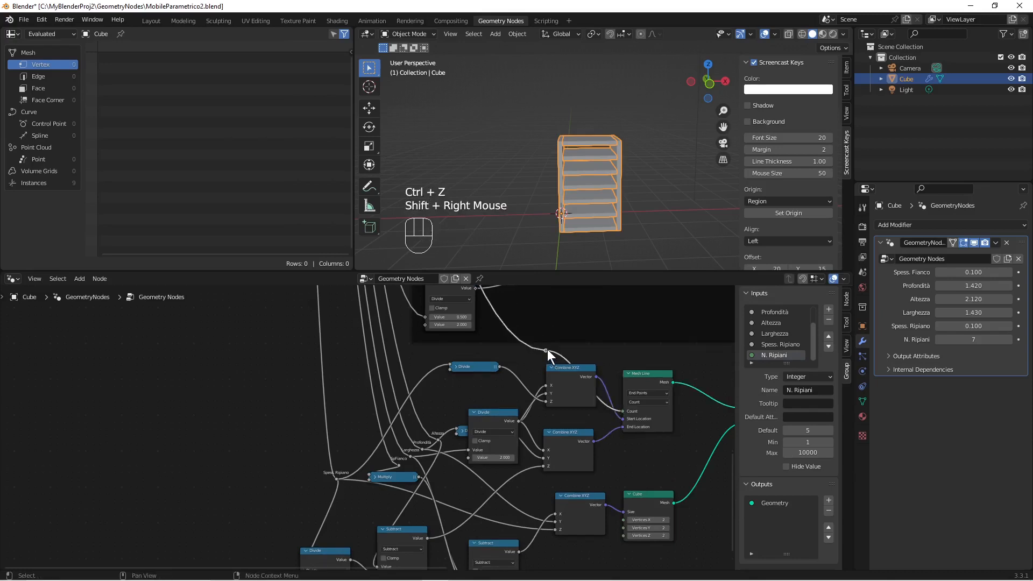
key("g")
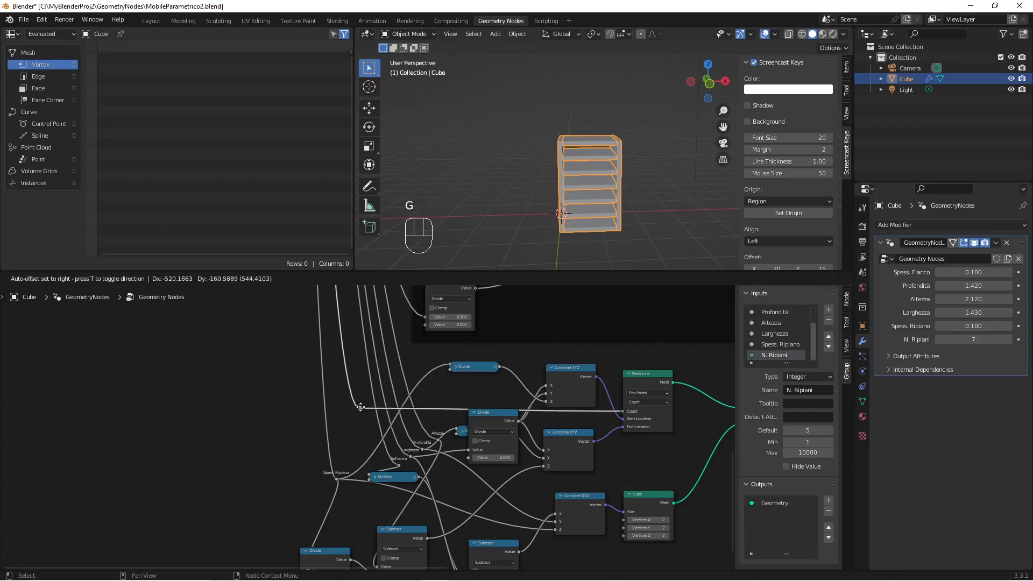
left_click(351, 396)
- Label the new reroute on the shelf count link N.Ripiani
scroll(350, 398, "up", 2)
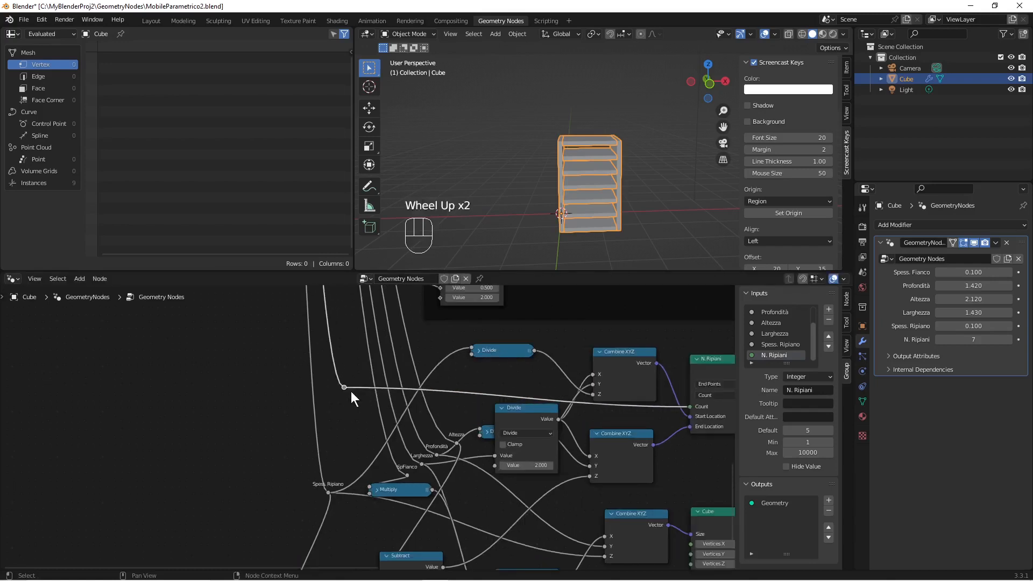
key("Escape")
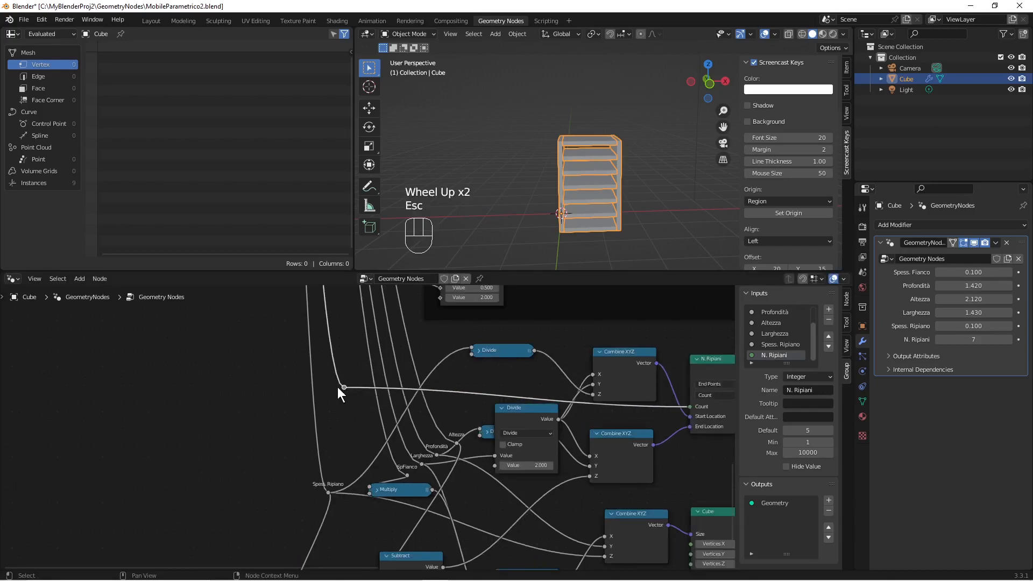
left_click(344, 394)
left_click(346, 395)
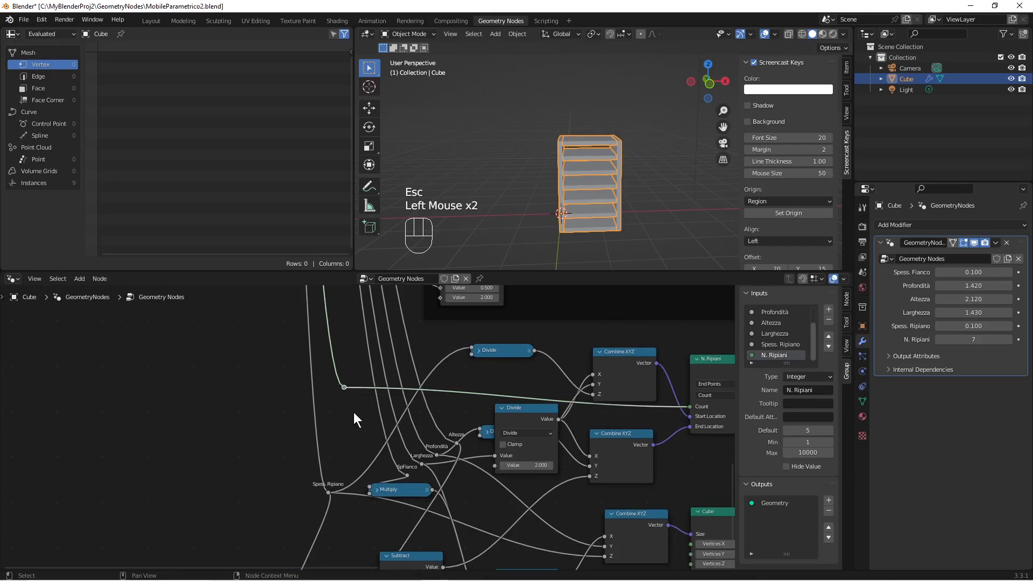
key("F2")
type("N")
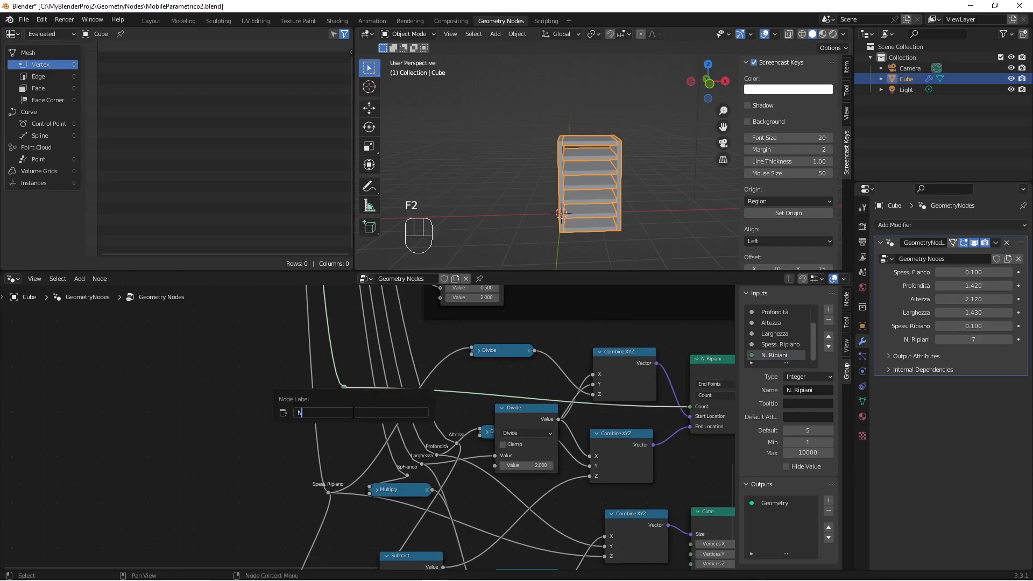
type(".Ripiani")
key("Return")
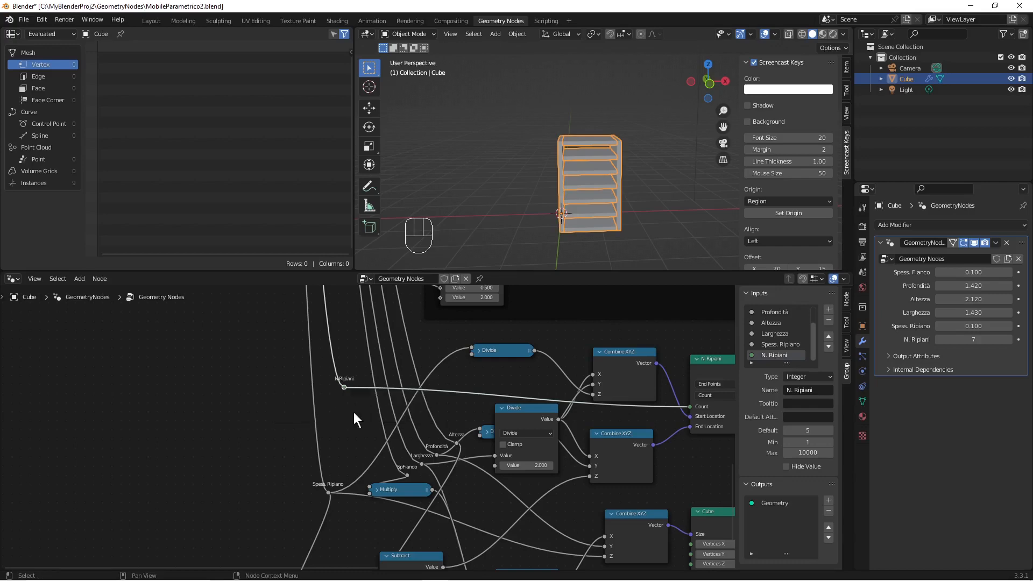